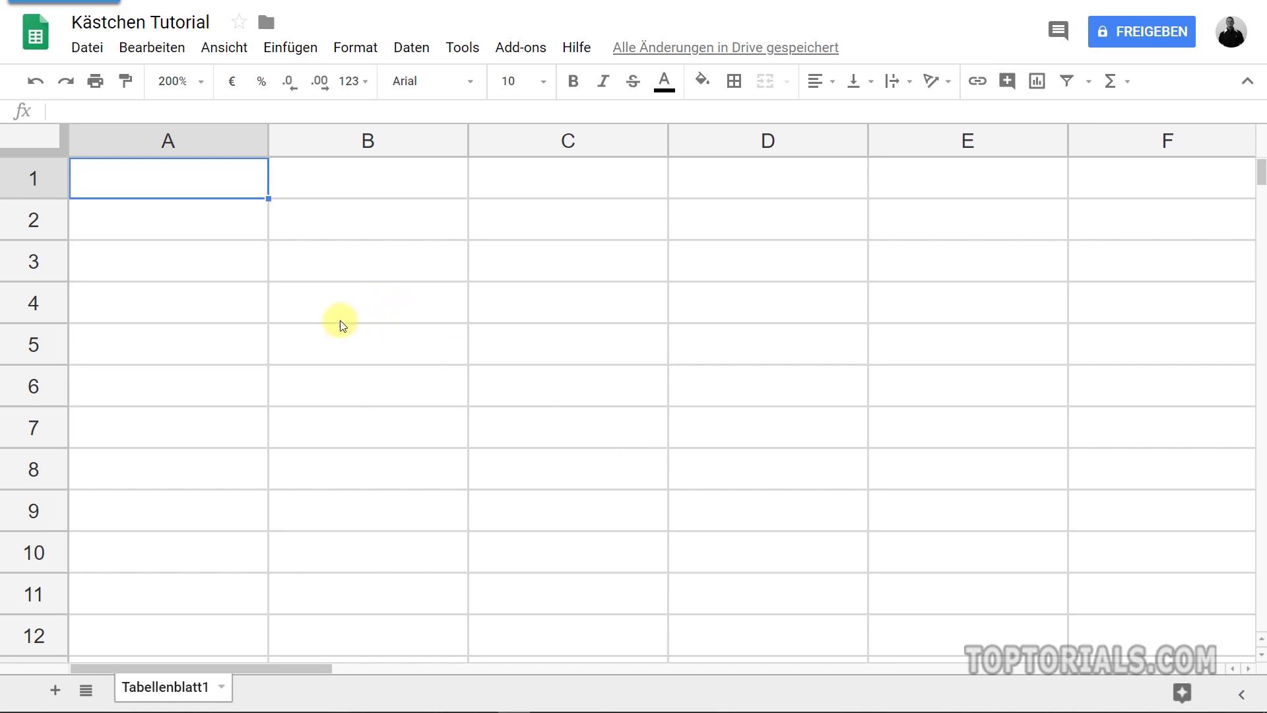
Insert checkboxes into A1:A10 by mistake, then undo the insertion.
{"action": "left_click_drag", "start_coordinate": [196, 184], "coordinate": [165, 542]}
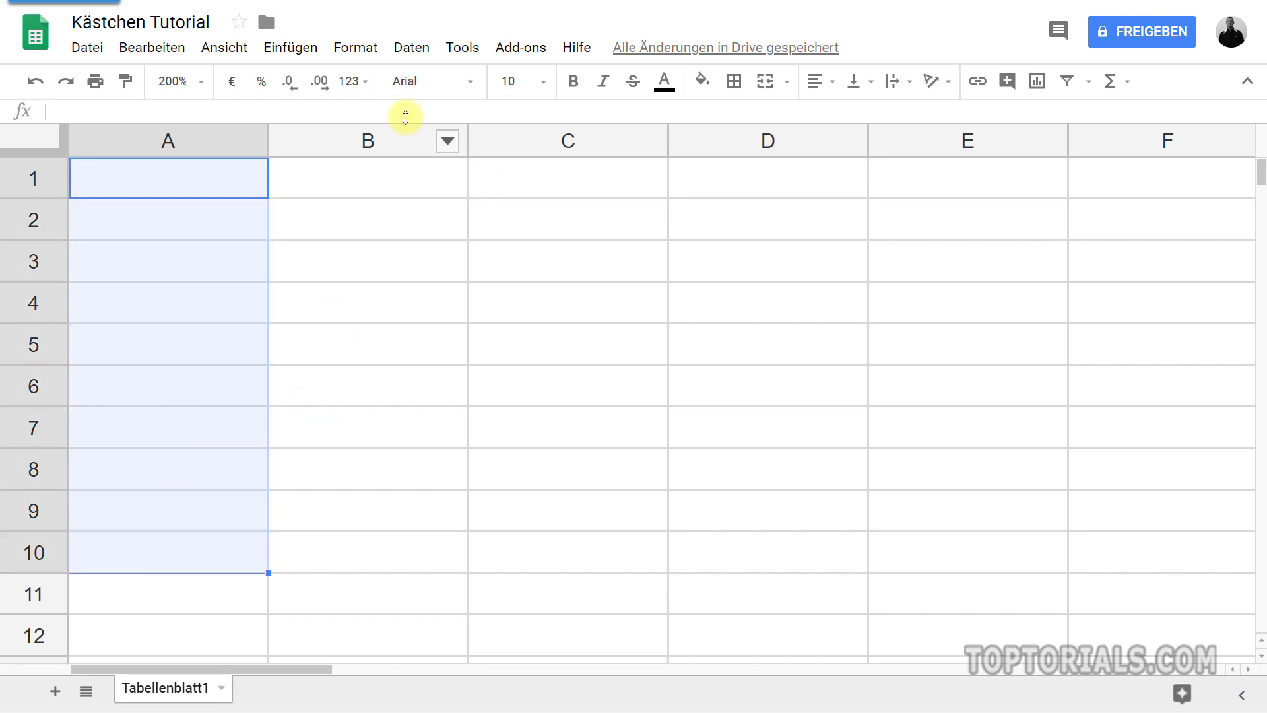
{"action": "left_click", "coordinate": [308, 60]}
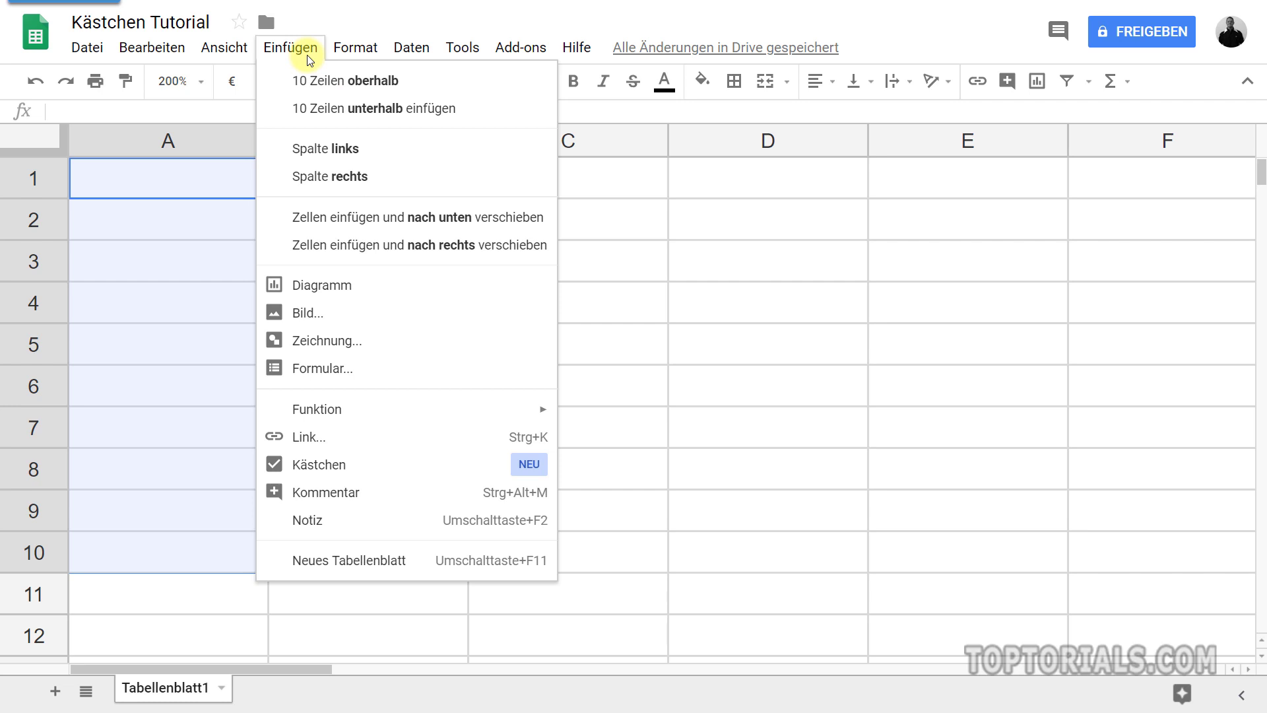
{"action": "left_click", "coordinate": [320, 465]}
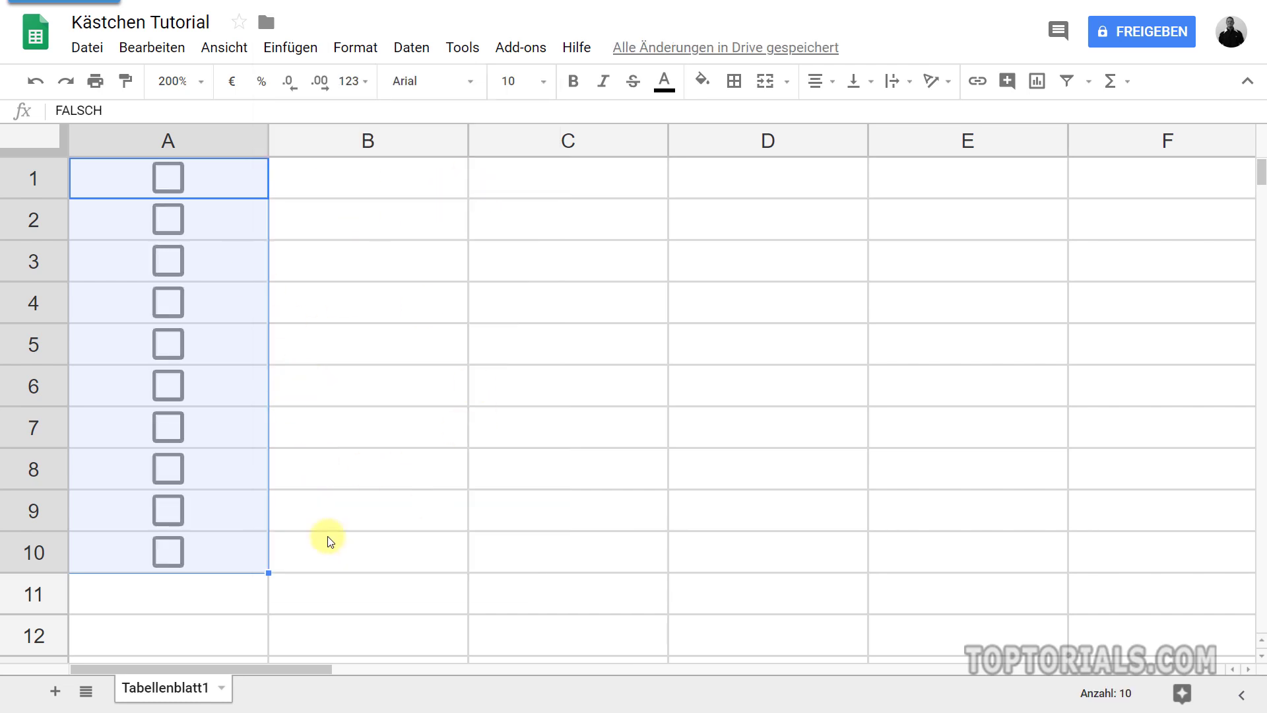
{"action": "left_click", "coordinate": [35, 81]}
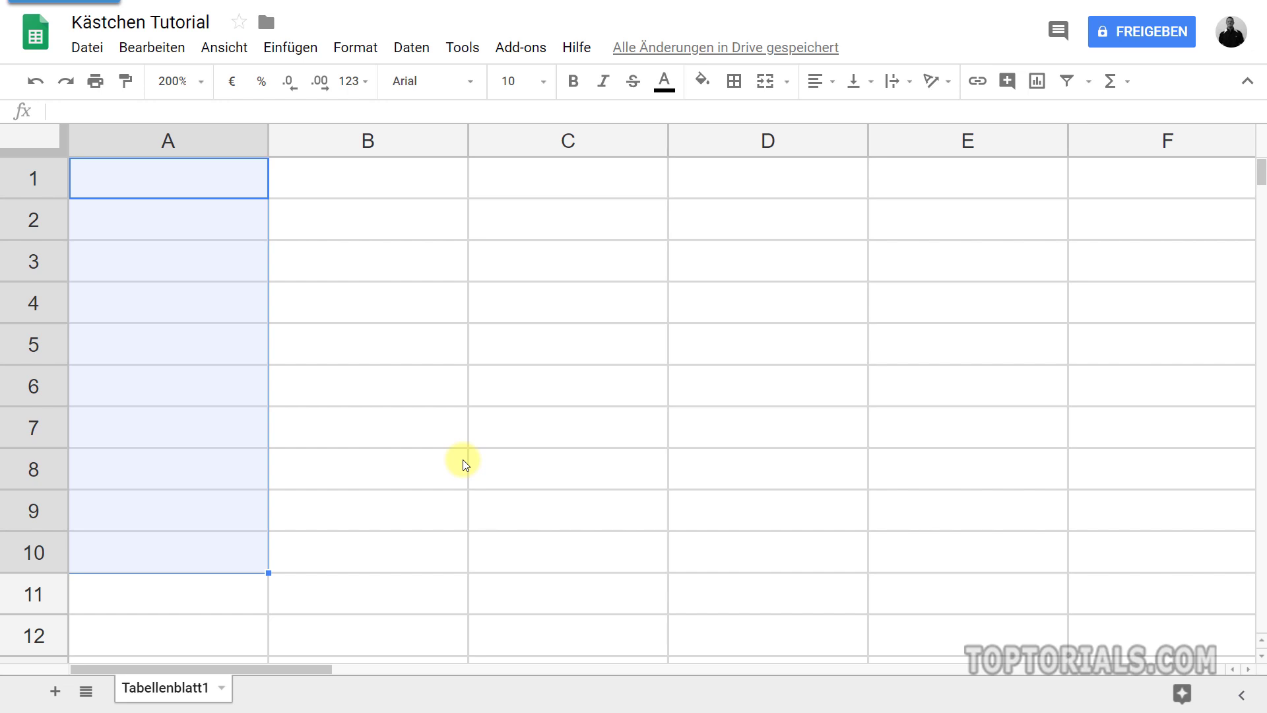
Insert checkboxes into cells C1:C10 from the Einfügen menu.
{"action": "left_click_drag", "start_coordinate": [557, 184], "coordinate": [534, 551]}
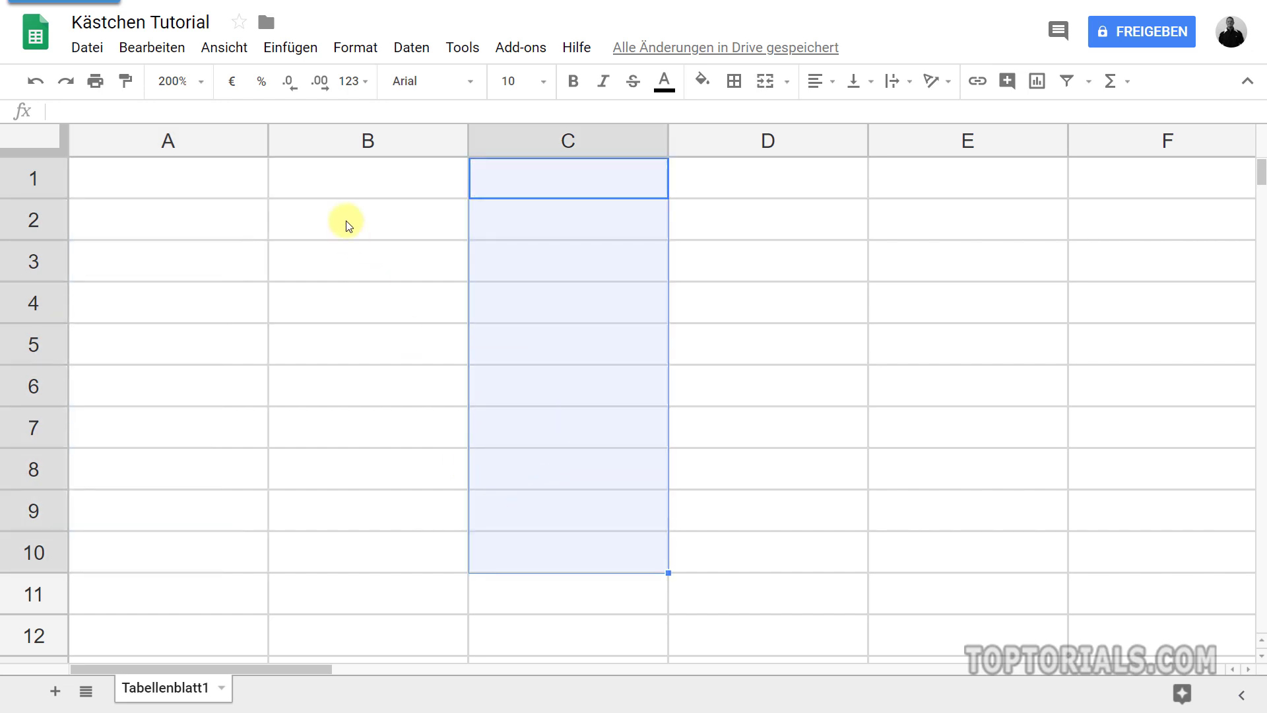
{"action": "left_click", "coordinate": [293, 53]}
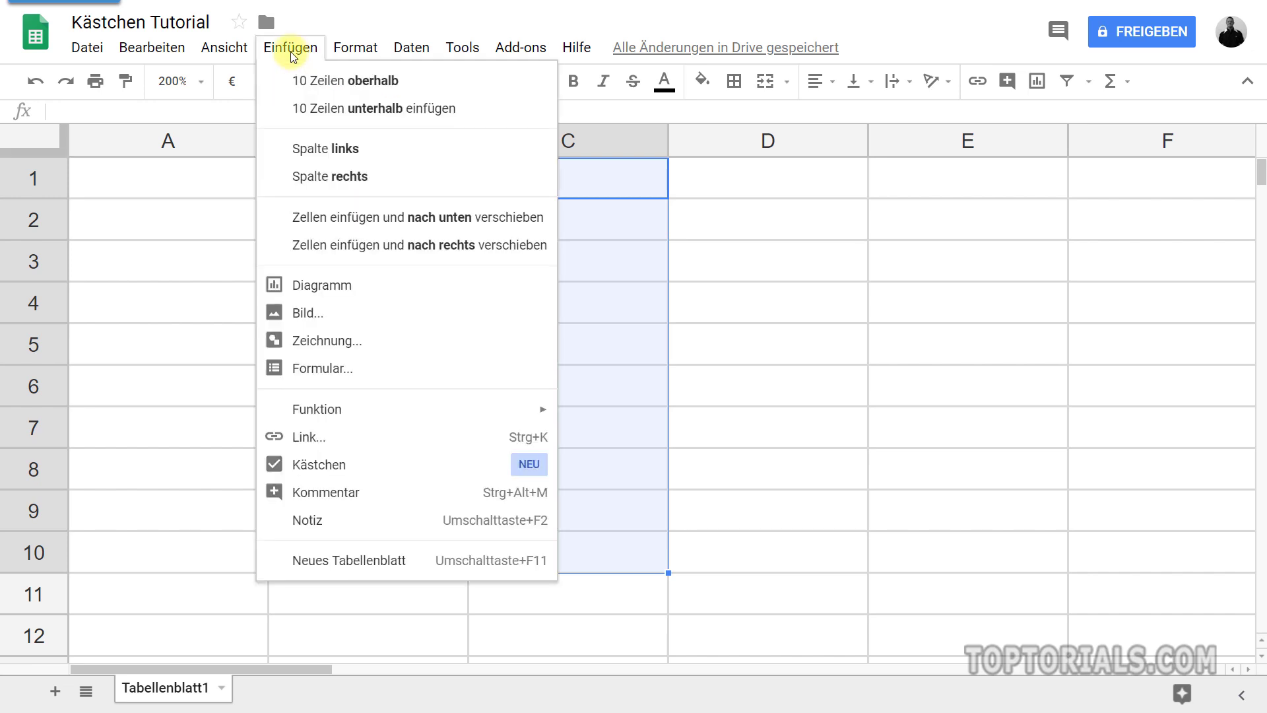
{"action": "left_click", "coordinate": [355, 466]}
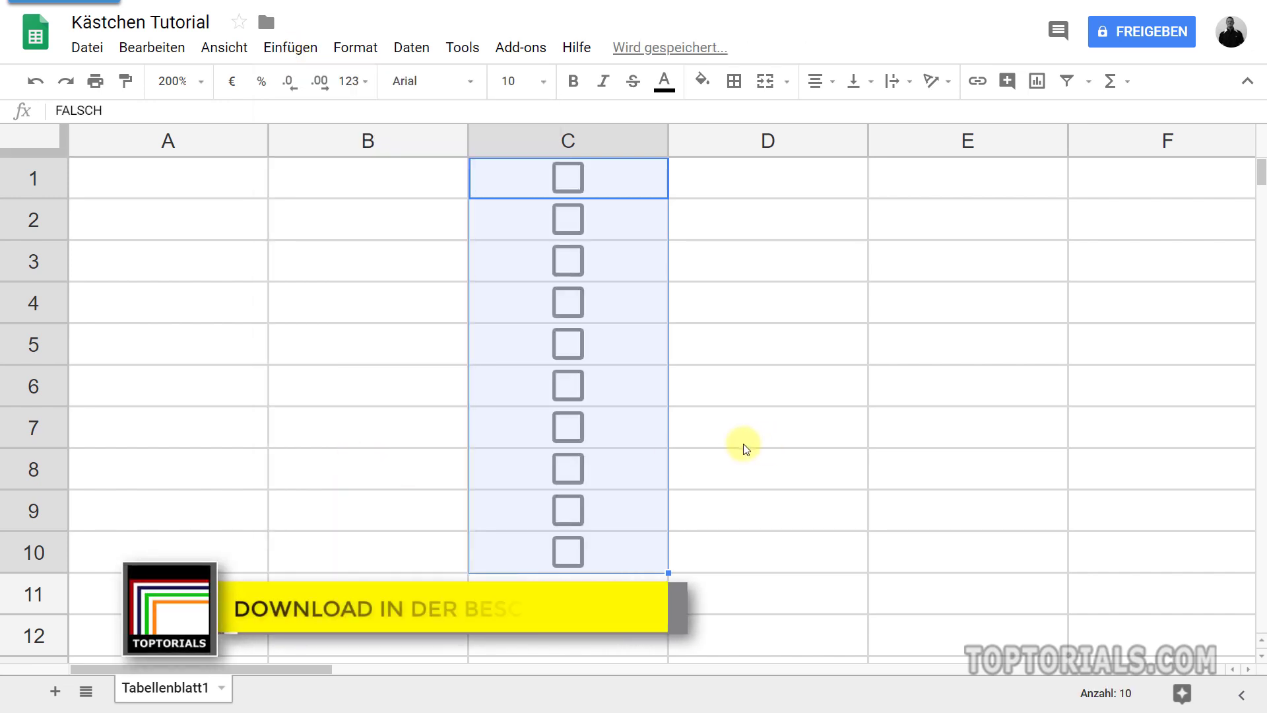
Tick the checkboxes in C1 through C5, then select the range C1:C10.
{"action": "left_click", "coordinate": [572, 176]}
{"action": "left_click", "coordinate": [566, 221]}
{"action": "left_click", "coordinate": [569, 266]}
{"action": "left_click", "coordinate": [568, 305]}
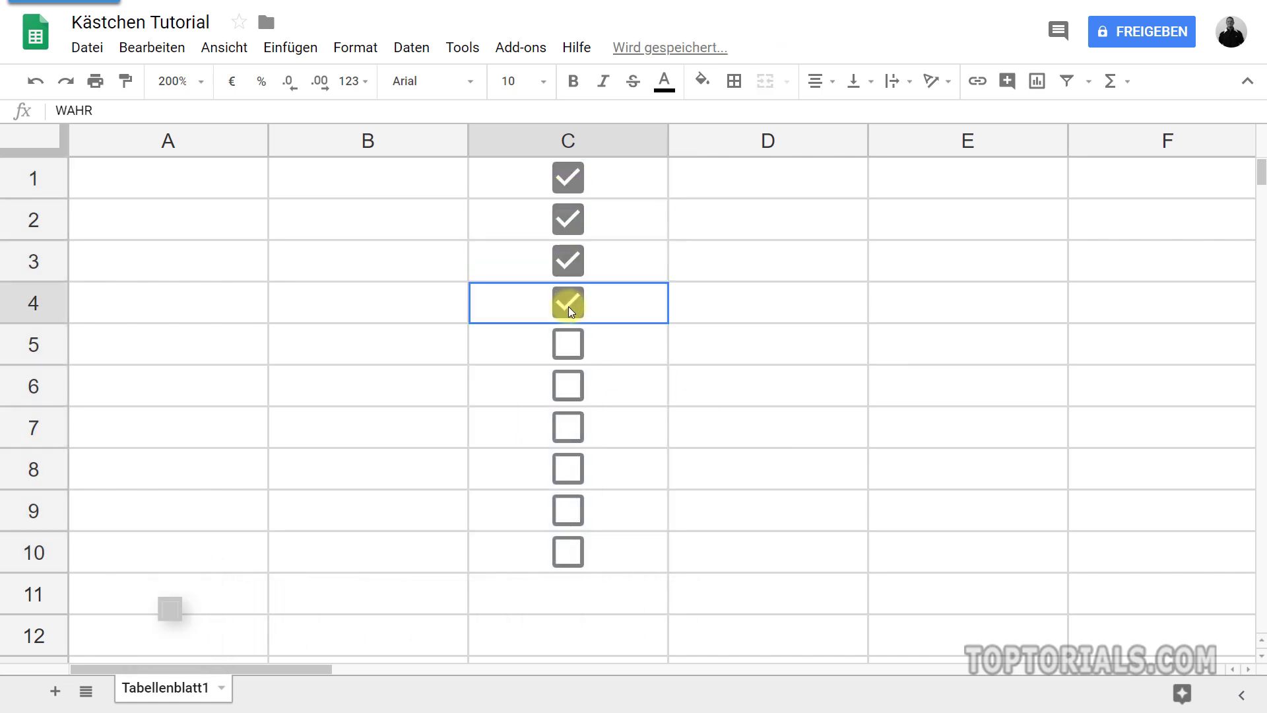
{"action": "left_click", "coordinate": [566, 345]}
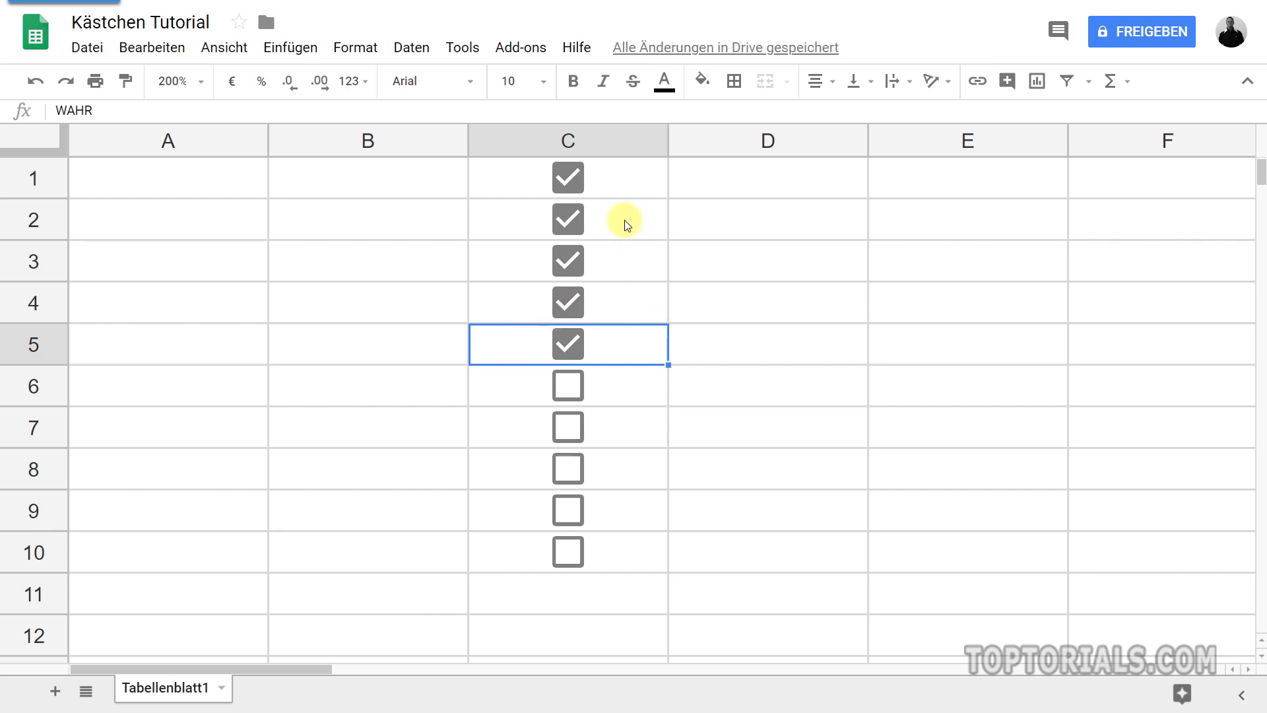
{"action": "left_click_drag", "start_coordinate": [624, 184], "coordinate": [636, 555]}
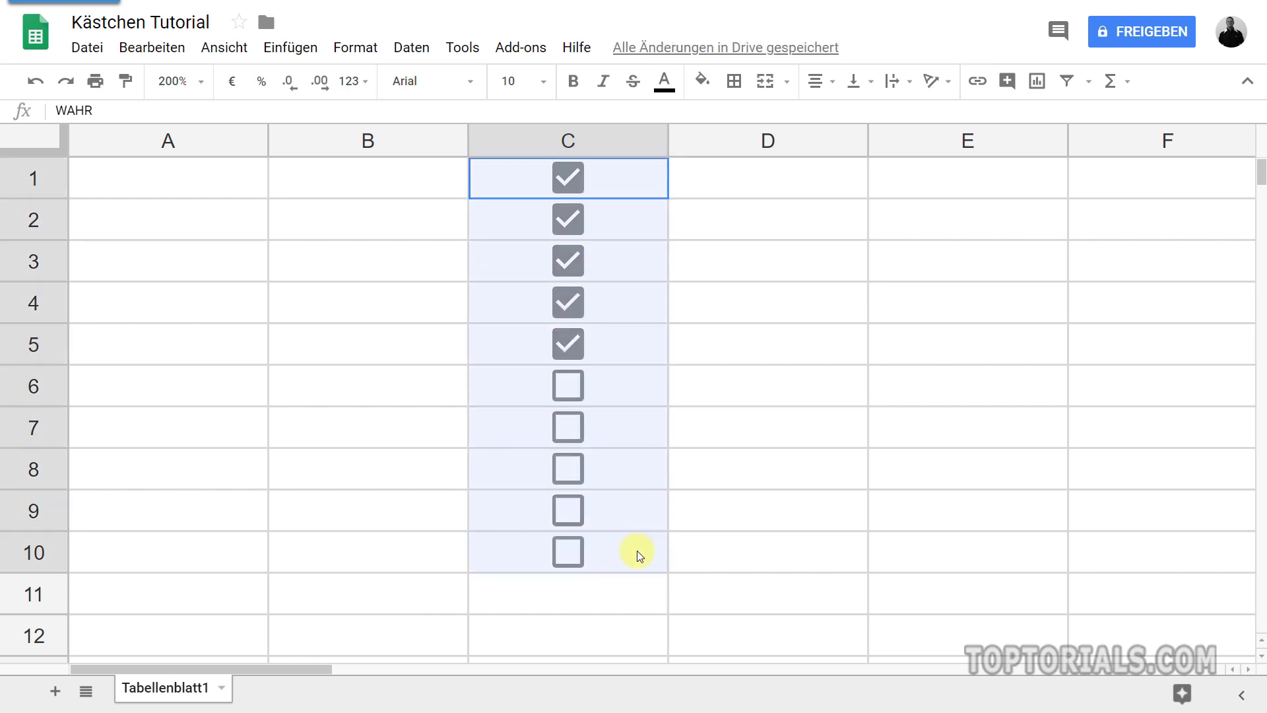
Open Format > Bedingte Formatierung for the selected checkbox range C1:C10.
{"action": "left_click", "coordinate": [349, 49]}
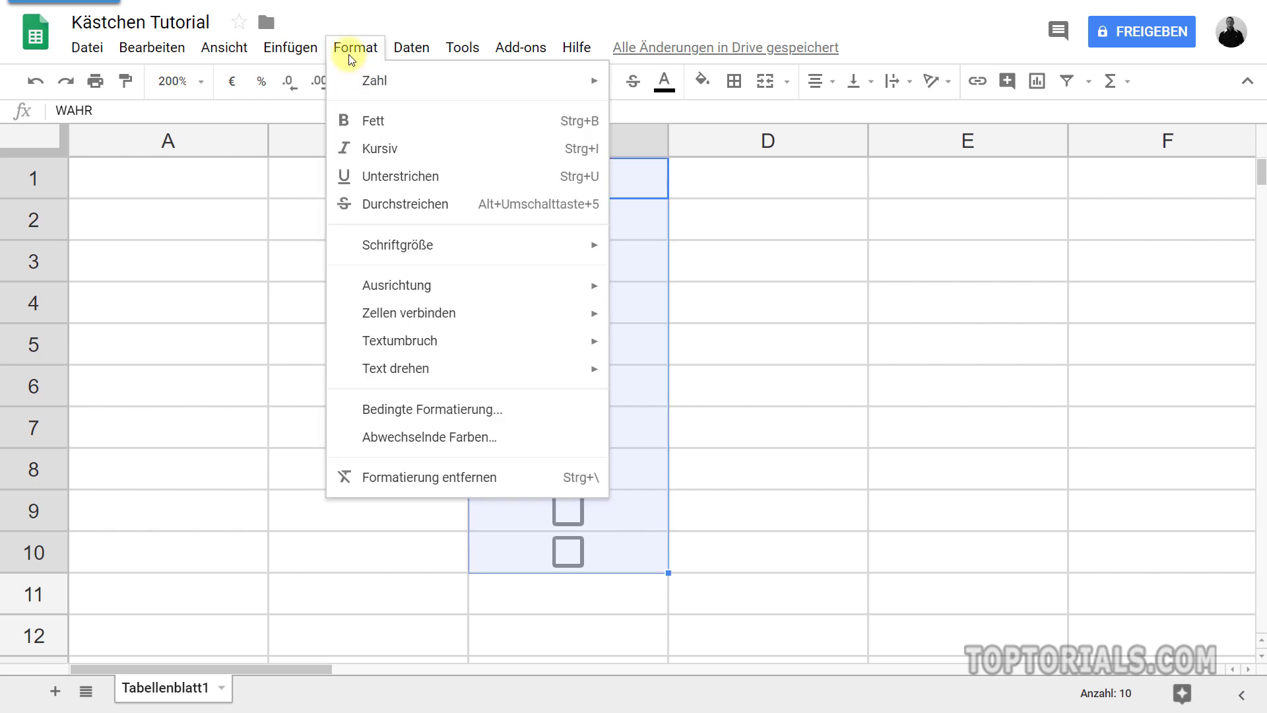
{"action": "left_click", "coordinate": [458, 410]}
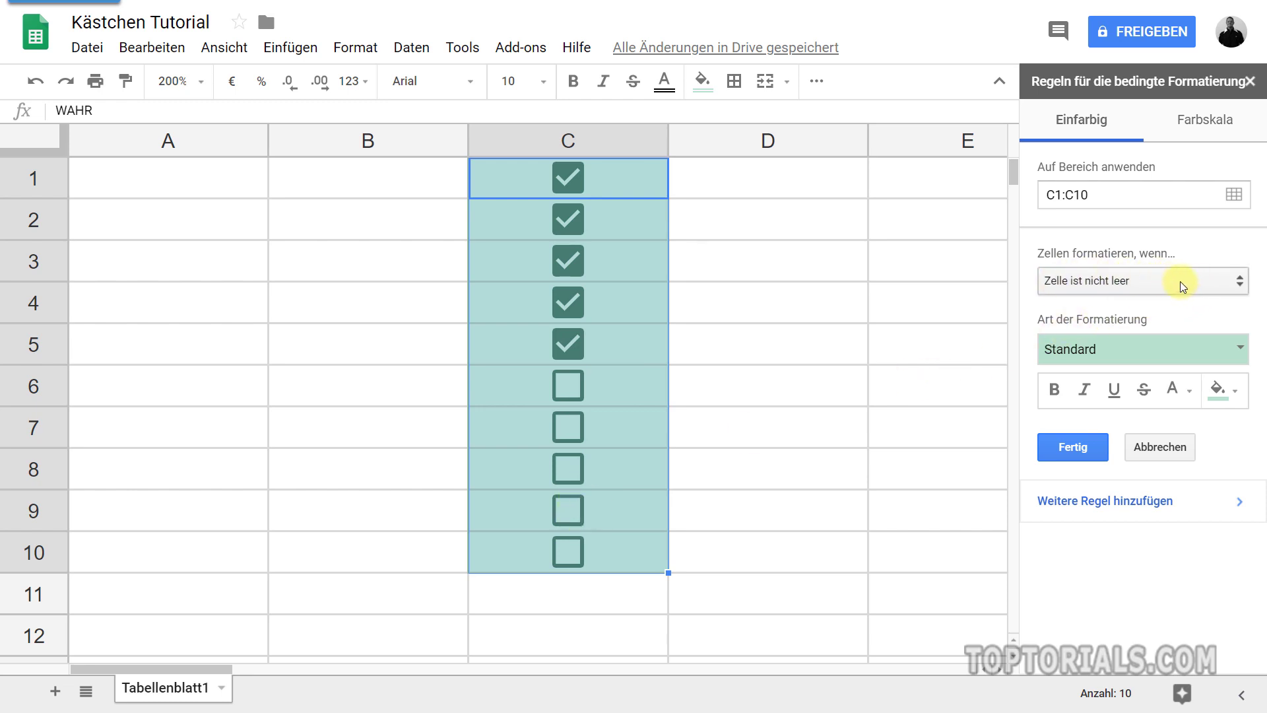
Change the rule condition to 'Benutzerdefinierte Formel ist' and enter the formula =C1=WAHR.
{"action": "left_click", "coordinate": [1202, 284]}
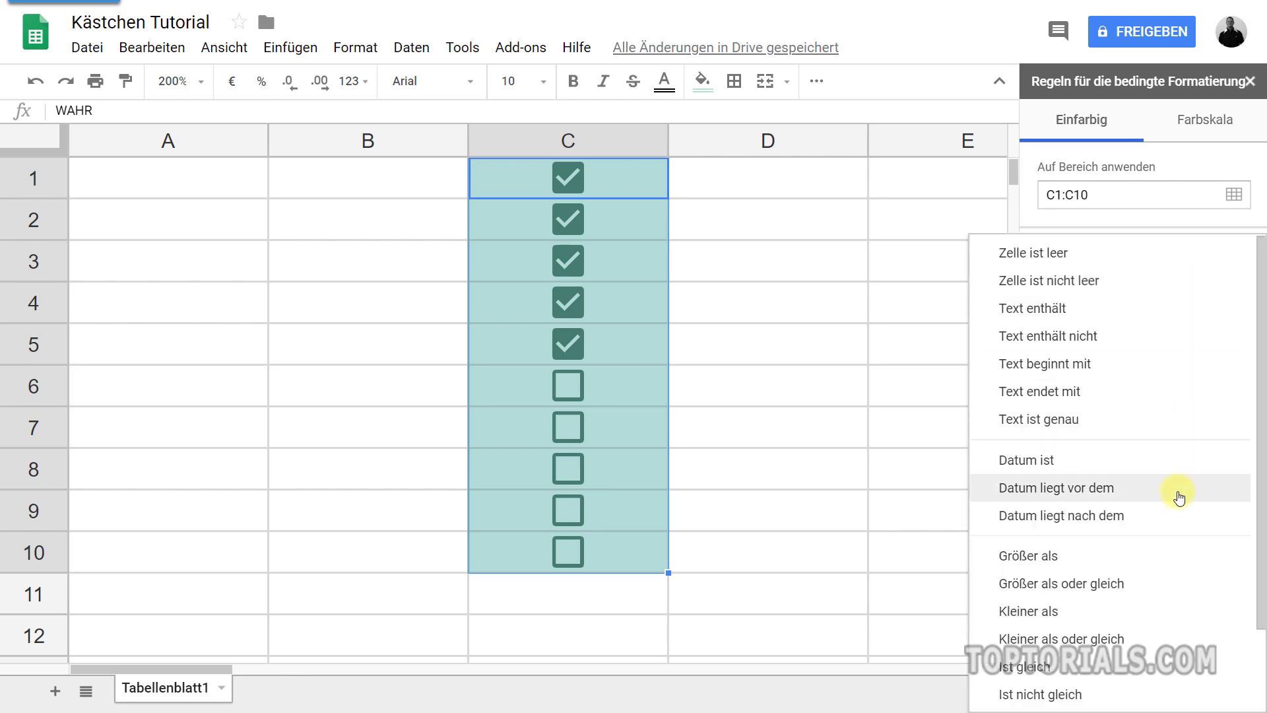
{"action": "scroll", "coordinate": [1177, 509], "scroll_direction": "down", "scroll_amount": 1}
{"action": "scroll", "coordinate": [1177, 509], "scroll_direction": "down", "scroll_amount": 1}
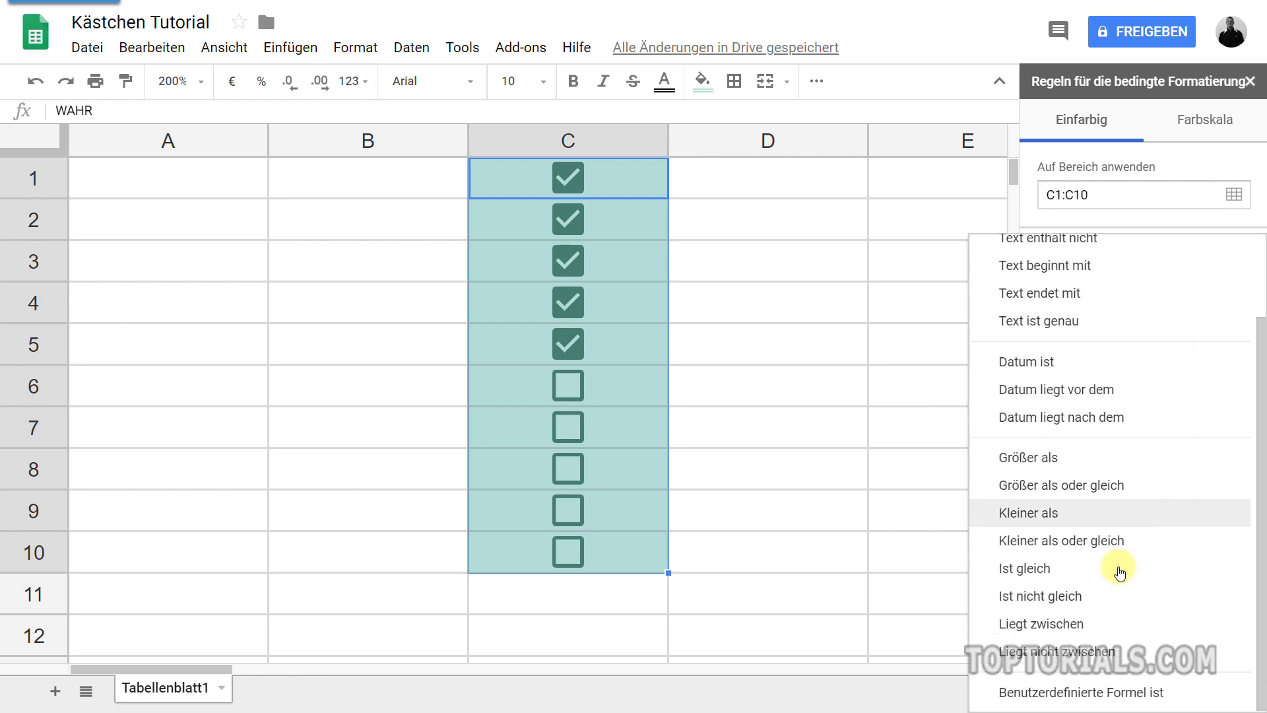
{"action": "left_click", "coordinate": [1085, 695]}
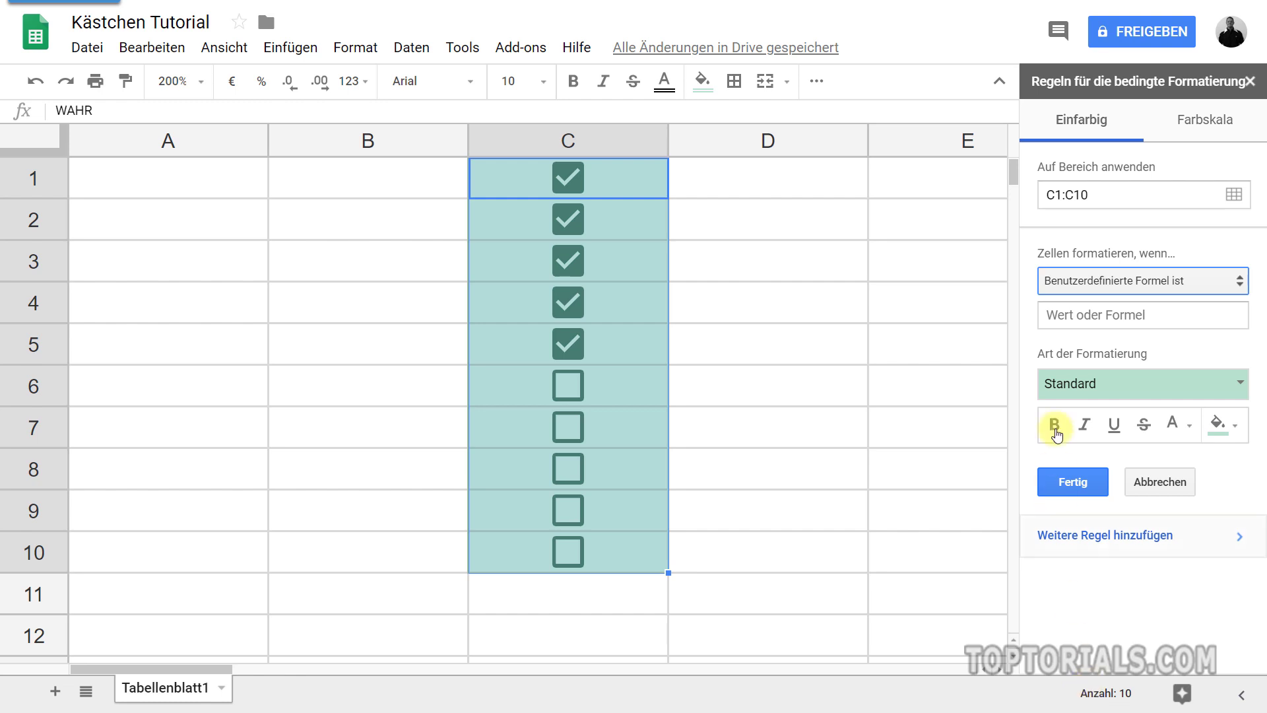
{"action": "left_click", "coordinate": [1050, 315]}
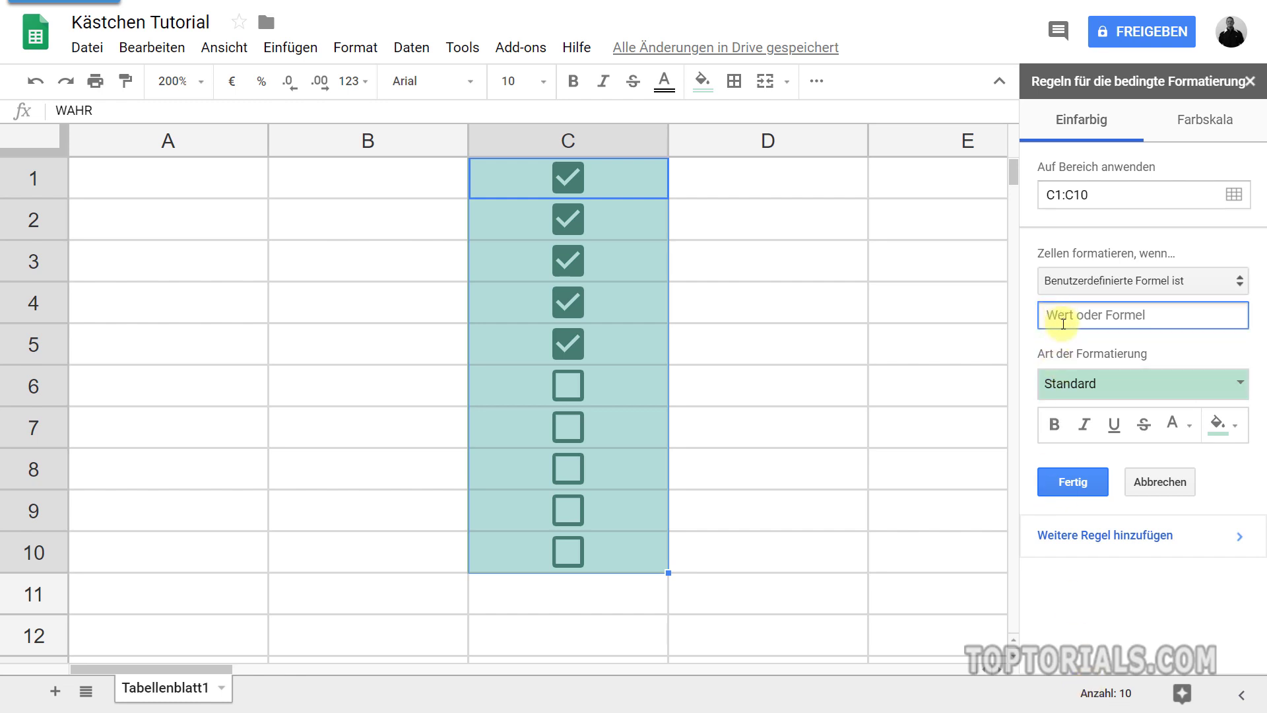
{"action": "type", "text": "="}
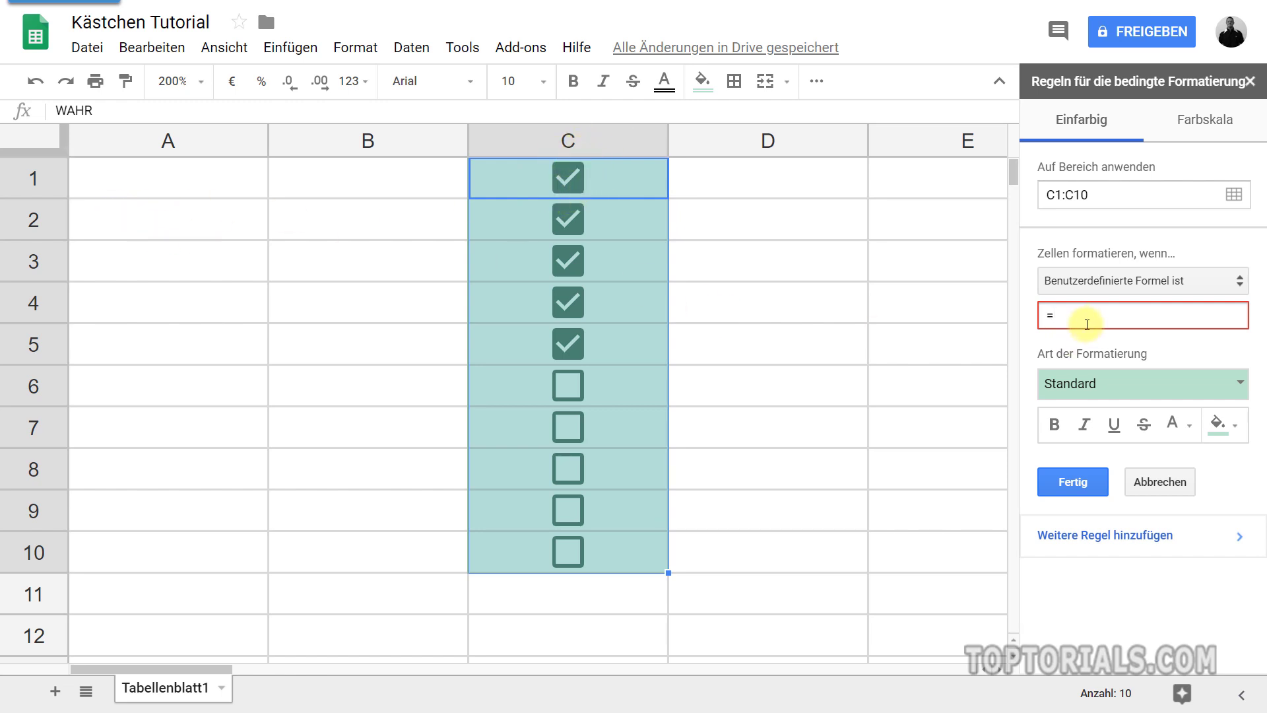
{"action": "type", "text": "C1"}
{"action": "type", "text": "="}
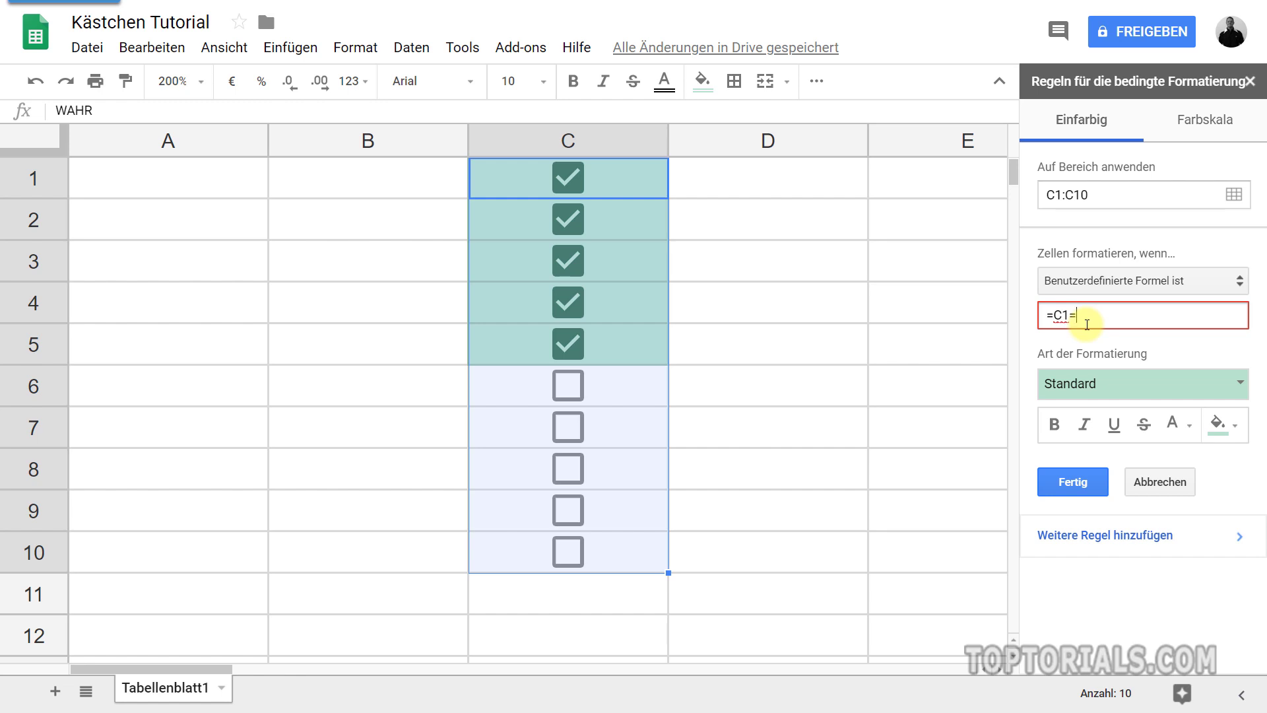
{"action": "type", "text": "W"}
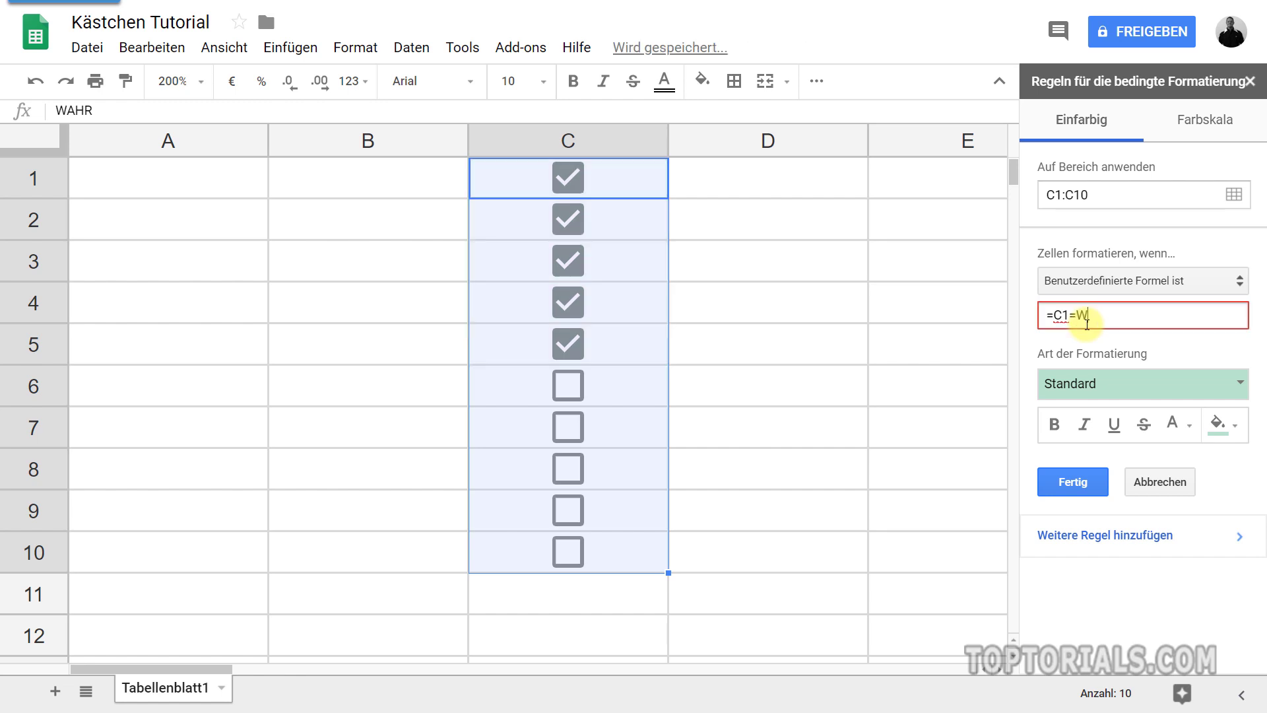
{"action": "type", "text": "AHR"}
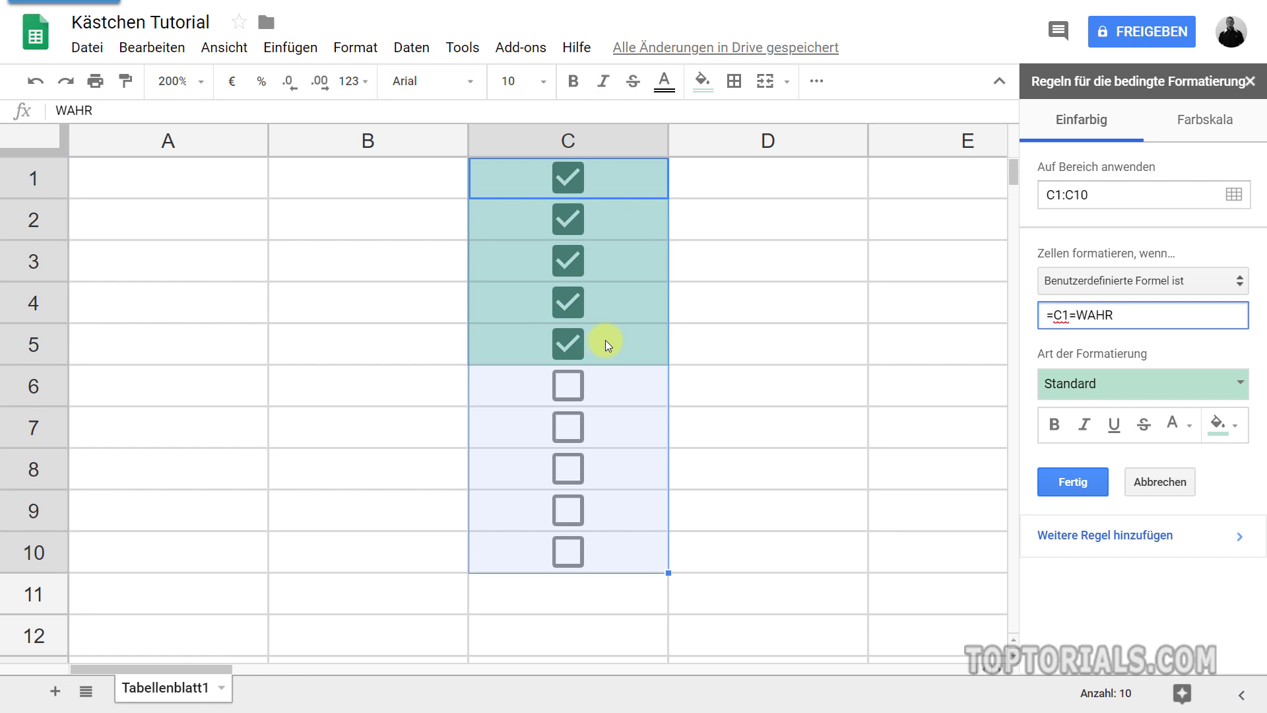
Give the =C1=WAHR rule a bright green fill and save it with Fertig.
{"action": "left_click", "coordinate": [1238, 430]}
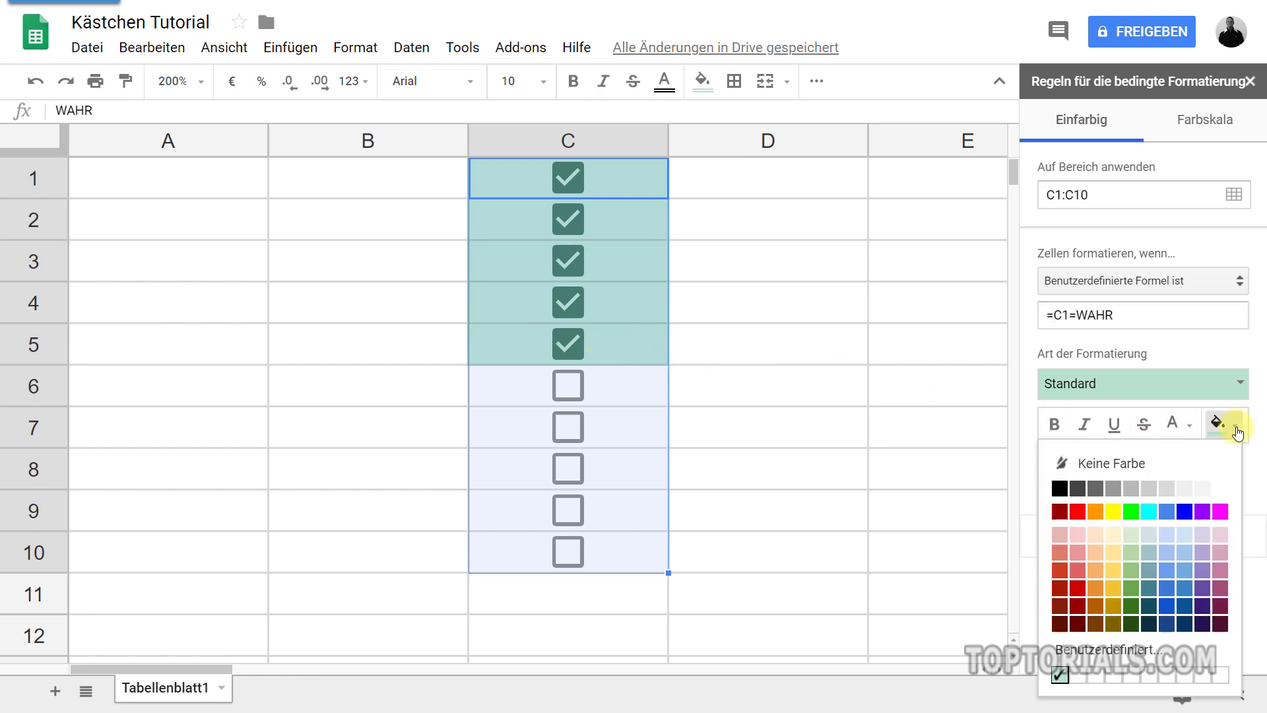
{"action": "left_click", "coordinate": [1130, 512]}
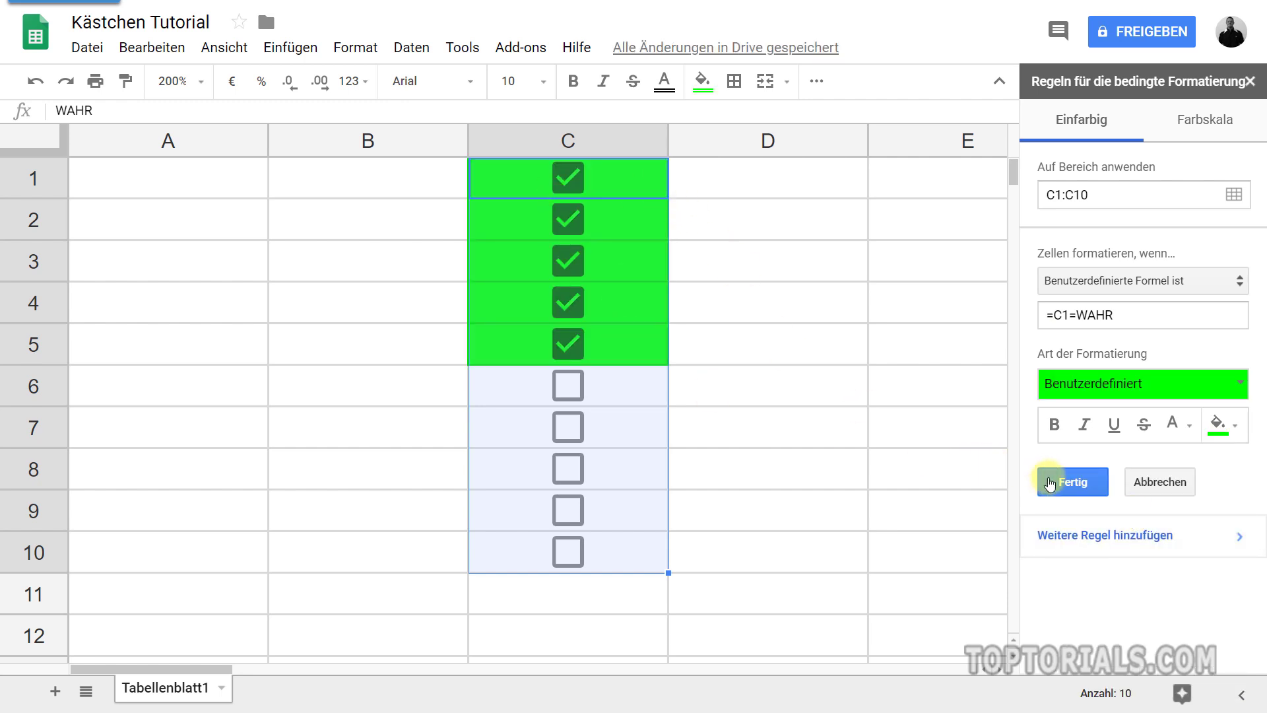
{"action": "left_click", "coordinate": [1070, 481]}
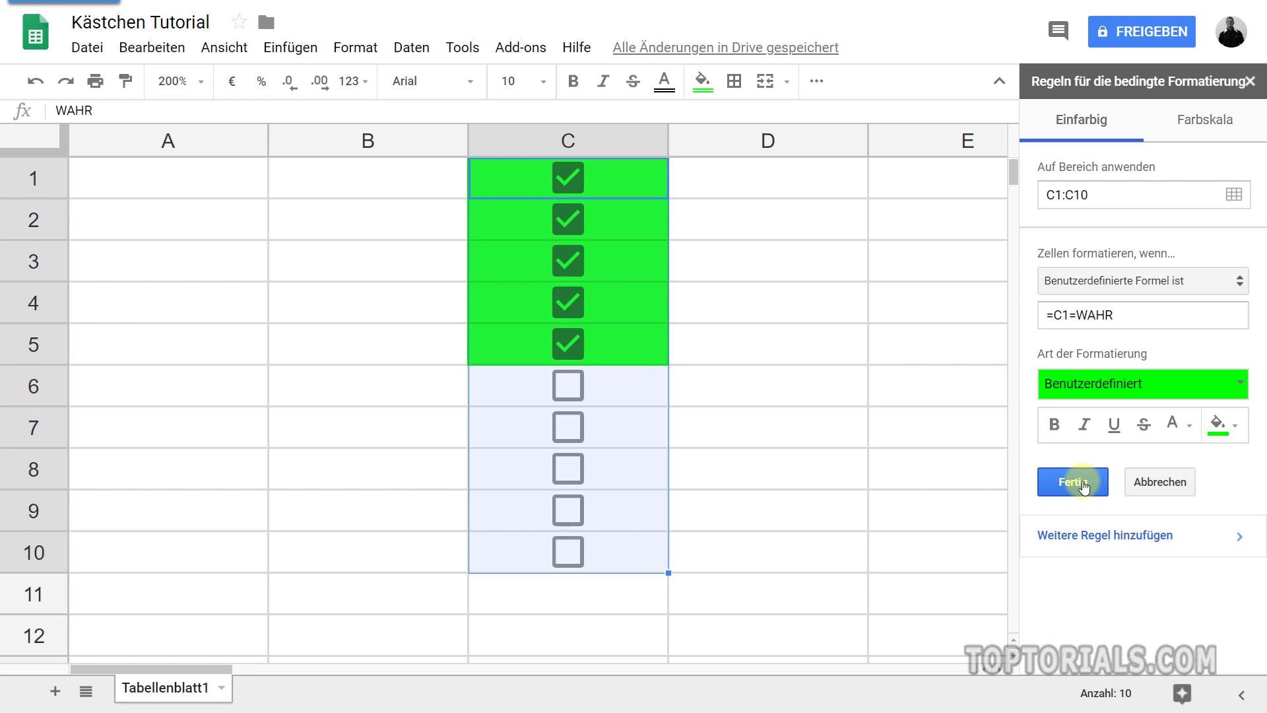
Untick C1 and tick C7–C10 to test the green fill, then close the rules sidebar.
{"action": "left_click", "coordinate": [569, 181]}
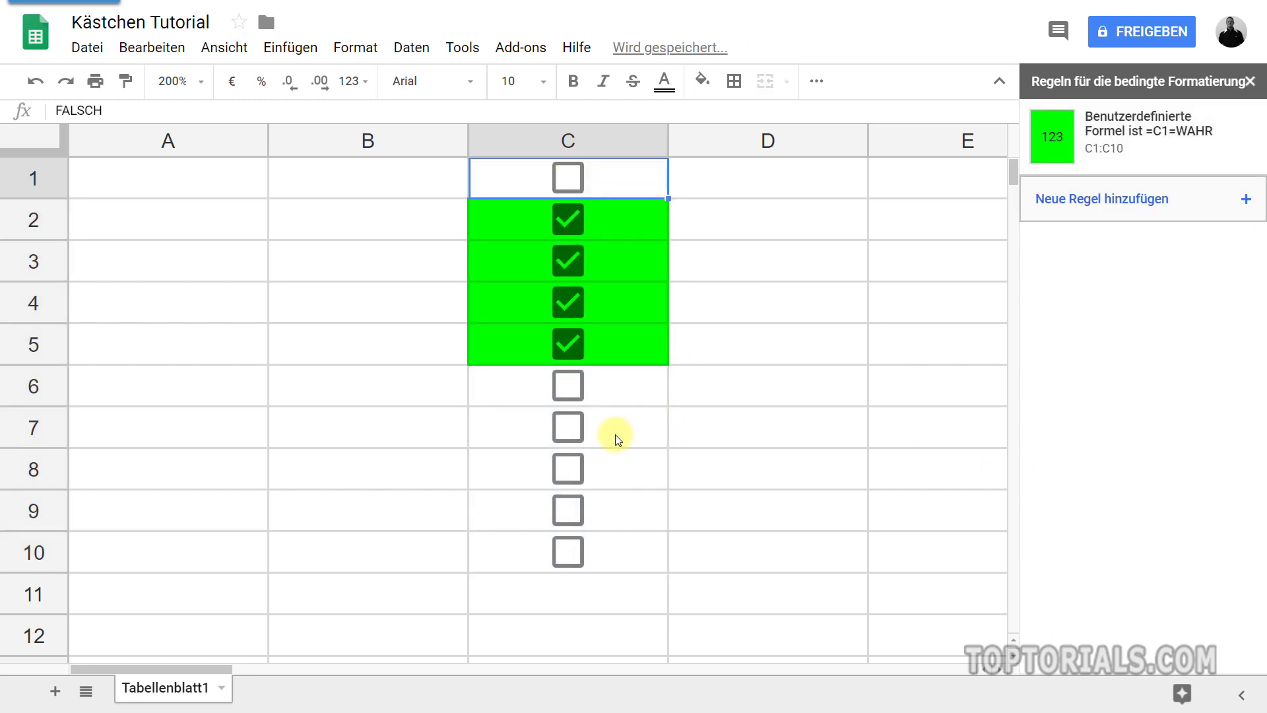
{"action": "left_click", "coordinate": [565, 429]}
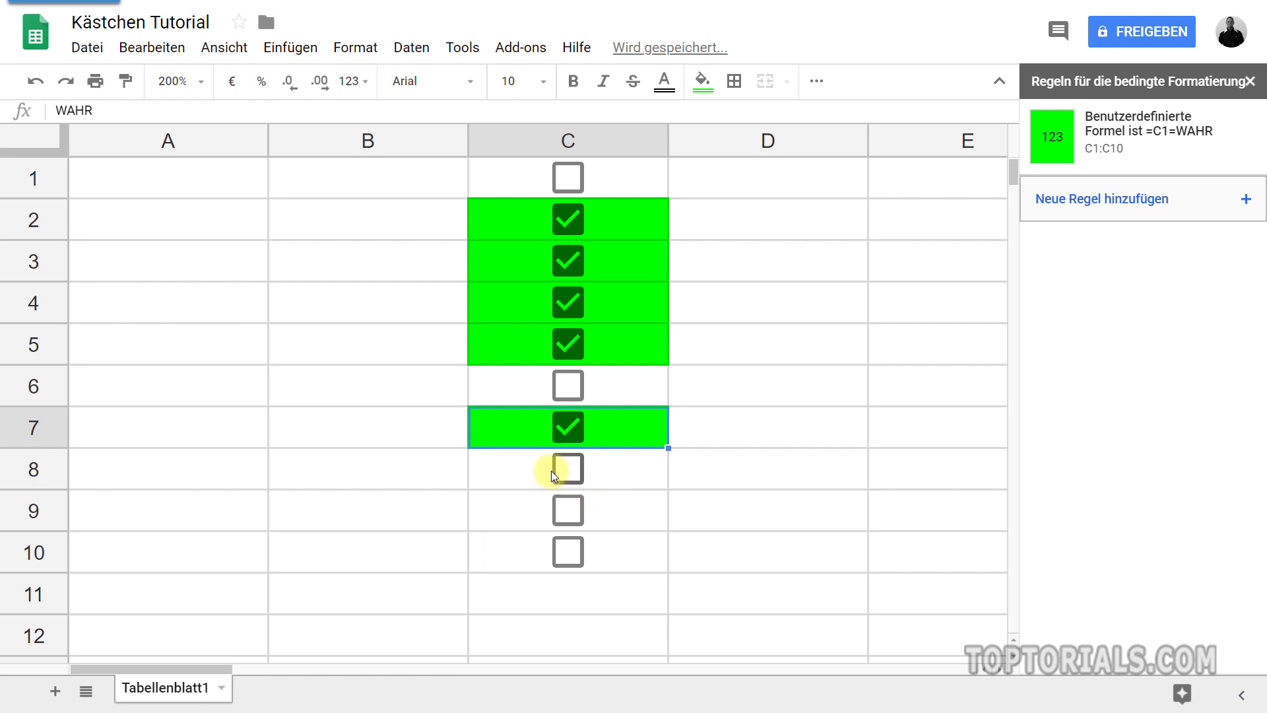
{"action": "left_click", "coordinate": [564, 469]}
{"action": "left_click", "coordinate": [569, 510]}
{"action": "left_click", "coordinate": [568, 553]}
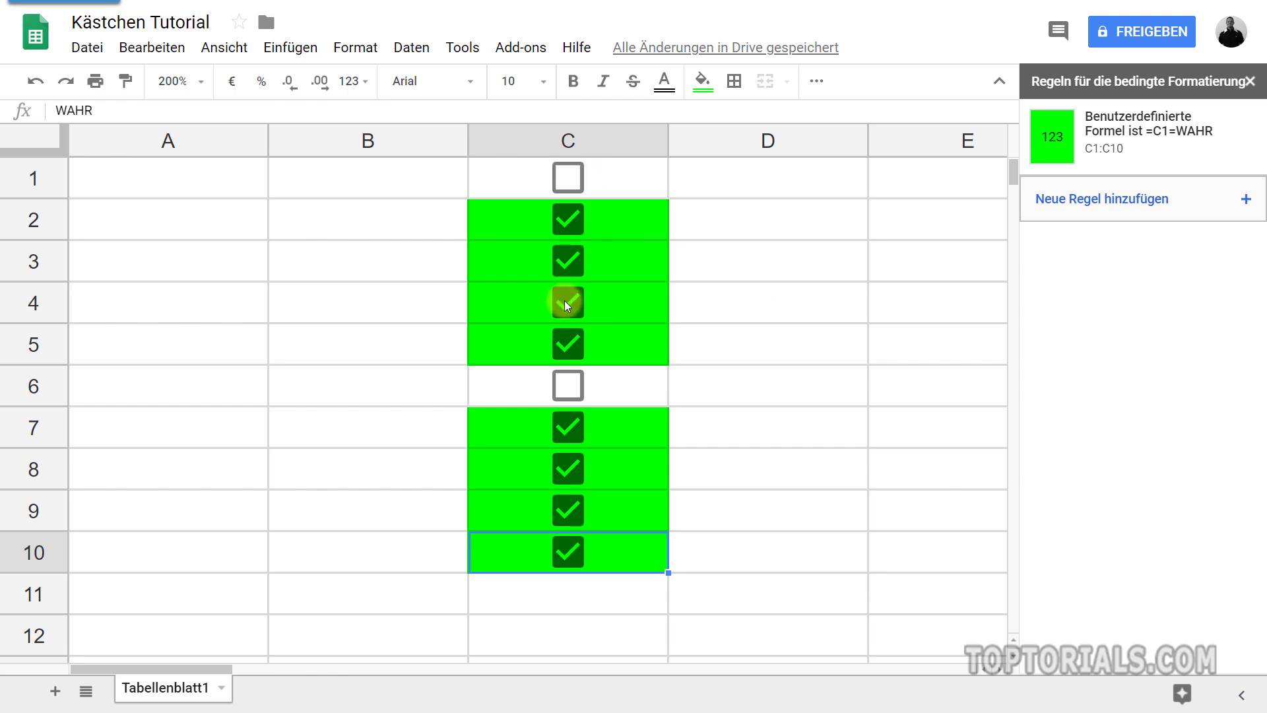
{"action": "left_click", "coordinate": [1250, 81]}
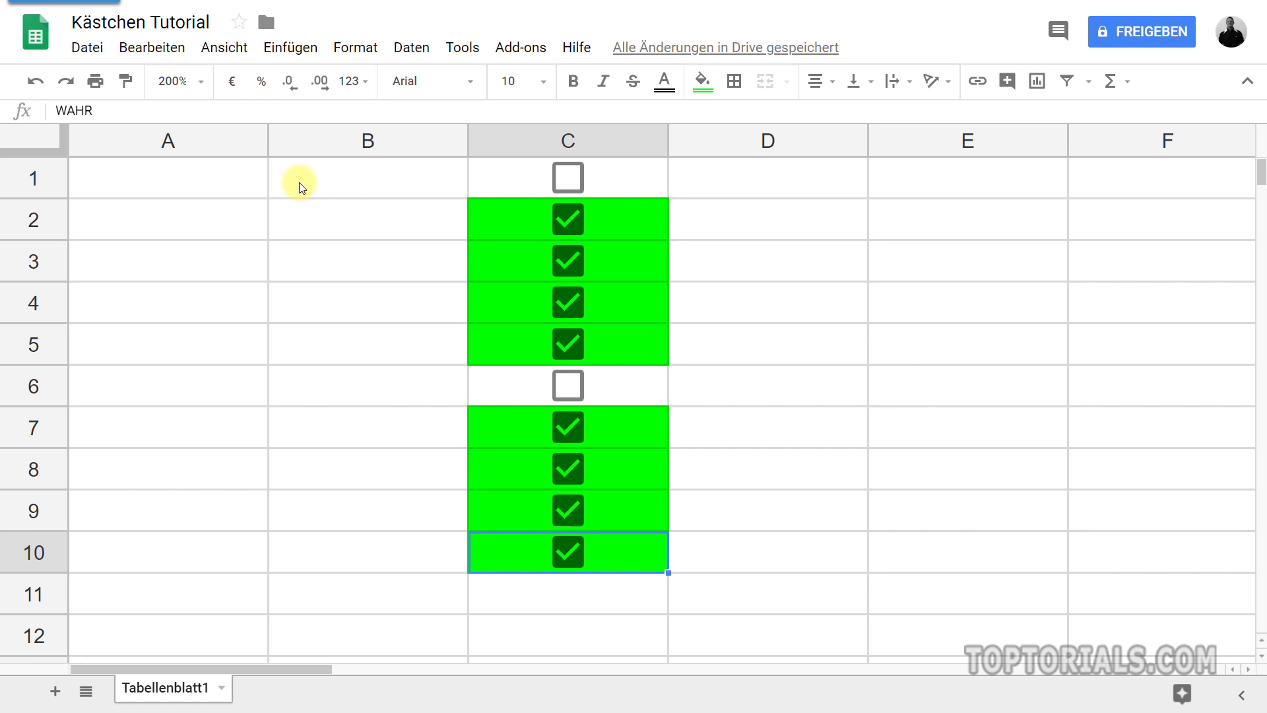
Enter starting values 1 and 2 in A1:A2, and 10 and 11 in B1:B2.
{"action": "left_click", "coordinate": [220, 184]}
{"action": "type", "text": "1"}
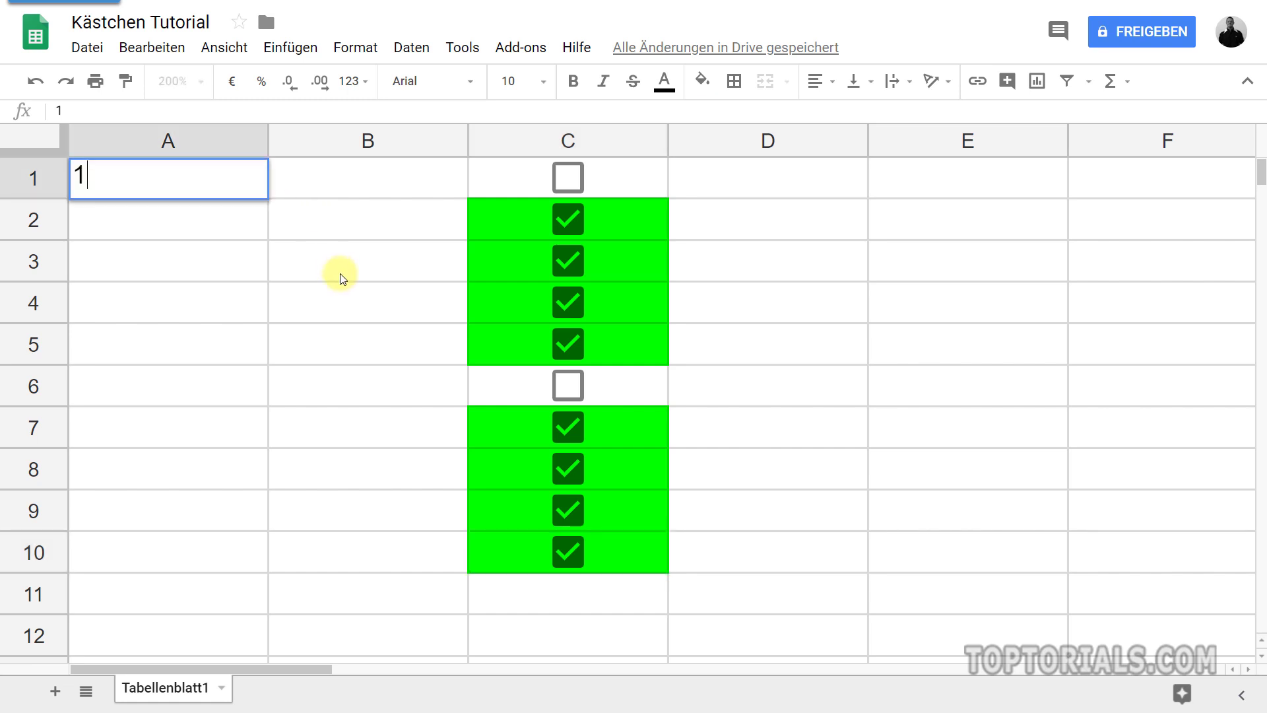
{"action": "key", "text": "Return"}
{"action": "type", "text": "2"}
{"action": "key", "text": "Return"}
{"action": "key", "text": "Up"}
{"action": "key", "text": "Up"}
{"action": "key", "text": "Right"}
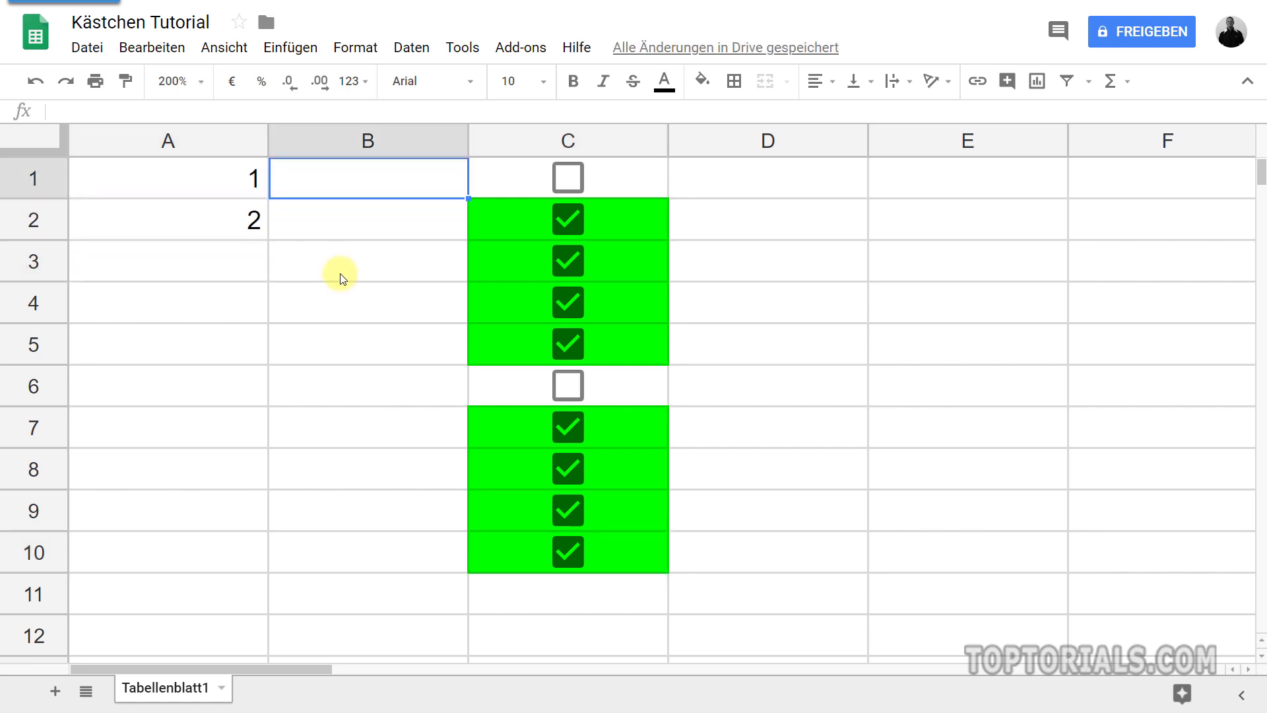
{"action": "type", "text": "10"}
{"action": "key", "text": "Return"}
{"action": "type", "text": "11"}
{"action": "key", "text": "Return"}
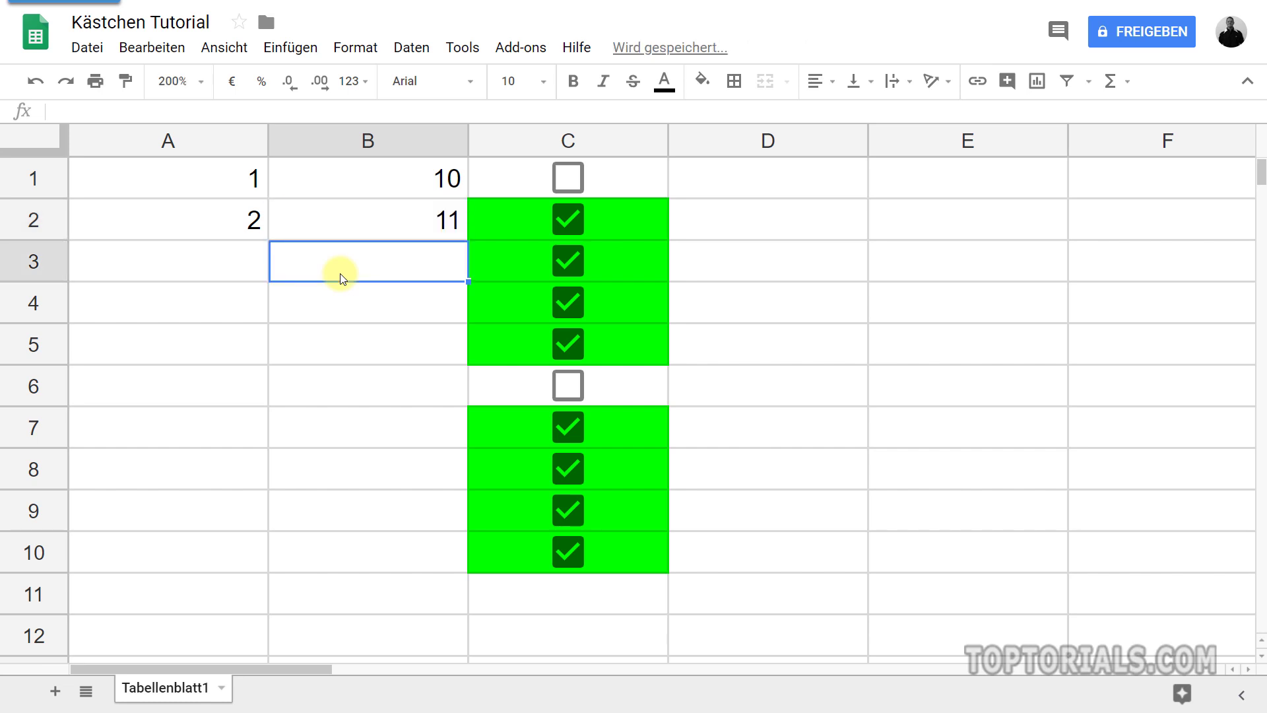
Fill A1:B2 down to row 10, giving 1–10 in column A and 10–19 in column B.
{"action": "mouse_move", "coordinate": [226, 173]}
{"action": "left_mouse_down"}
{"action": "mouse_move", "coordinate": [358, 184]}
{"action": "mouse_move", "coordinate": [376, 231]}
{"action": "left_mouse_up"}
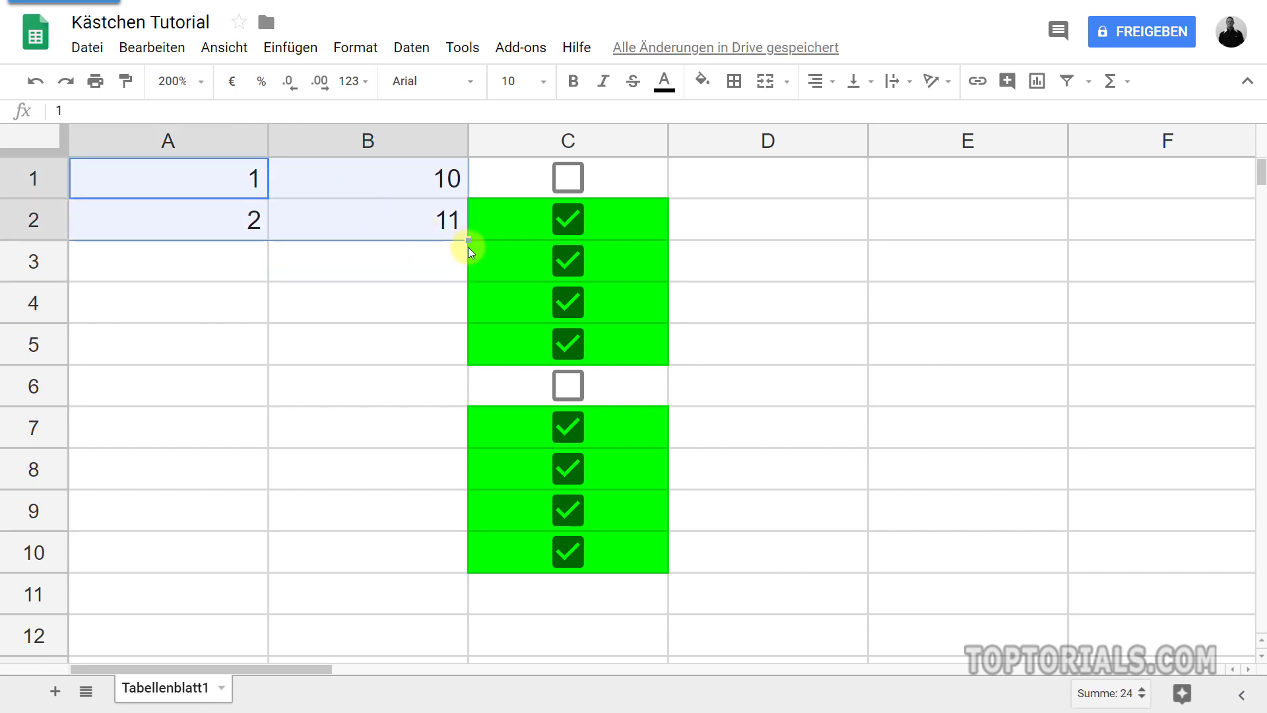
{"action": "mouse_move", "coordinate": [469, 240]}
{"action": "left_mouse_down"}
{"action": "mouse_move", "coordinate": [432, 402]}
{"action": "mouse_move", "coordinate": [425, 560]}
{"action": "left_mouse_up"}
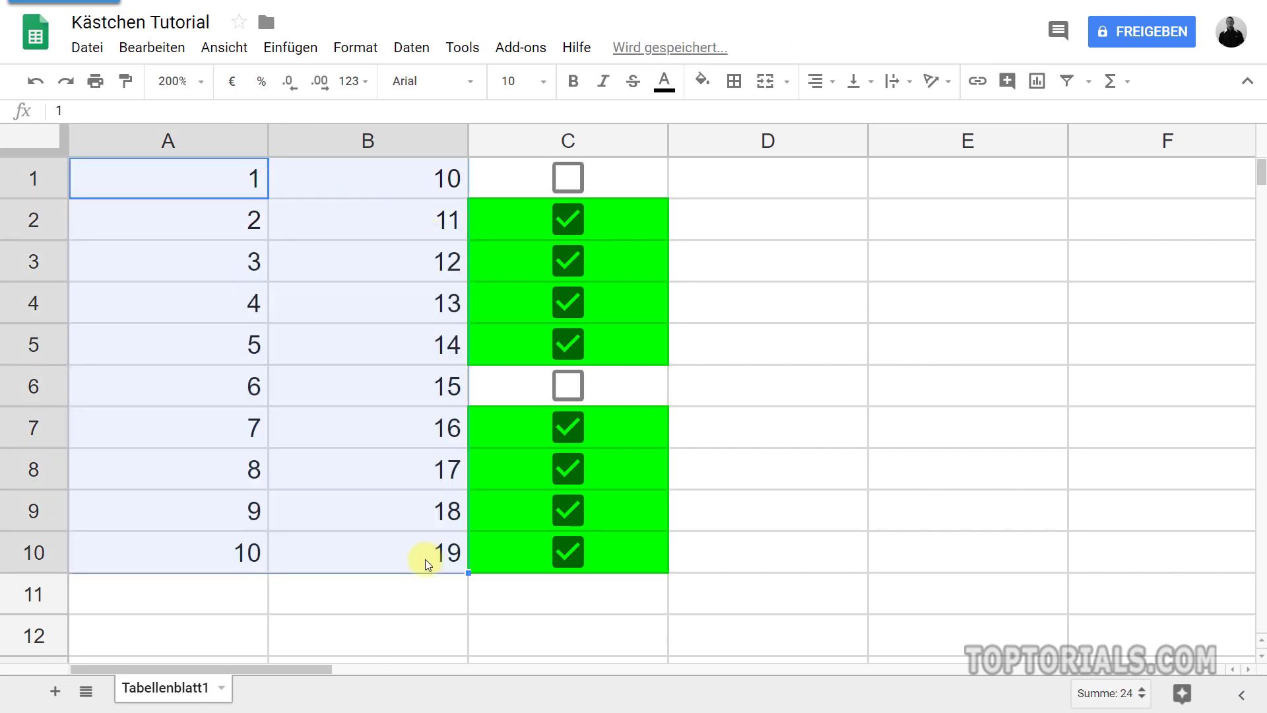
{"action": "left_click", "coordinate": [731, 184]}
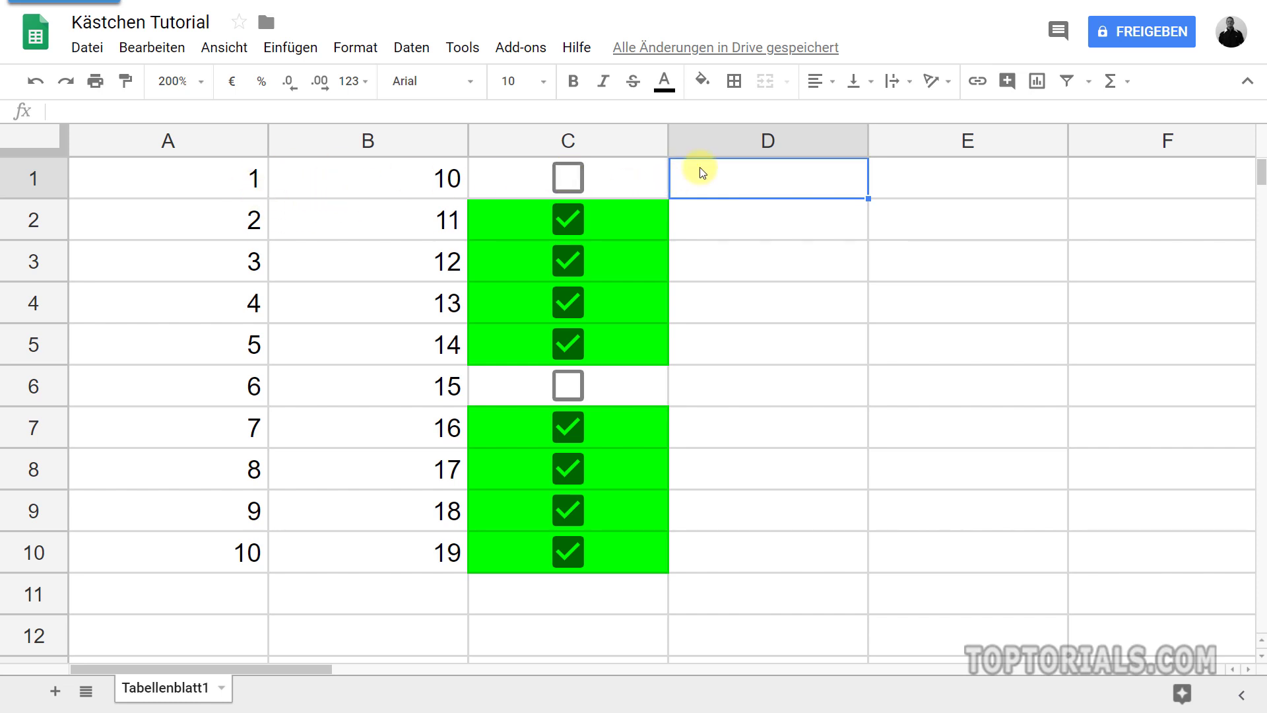
In D1, begin the formula =wenn(C1=WAHR; using the C1 checkbox as the condition.
{"action": "type", "text": "="}
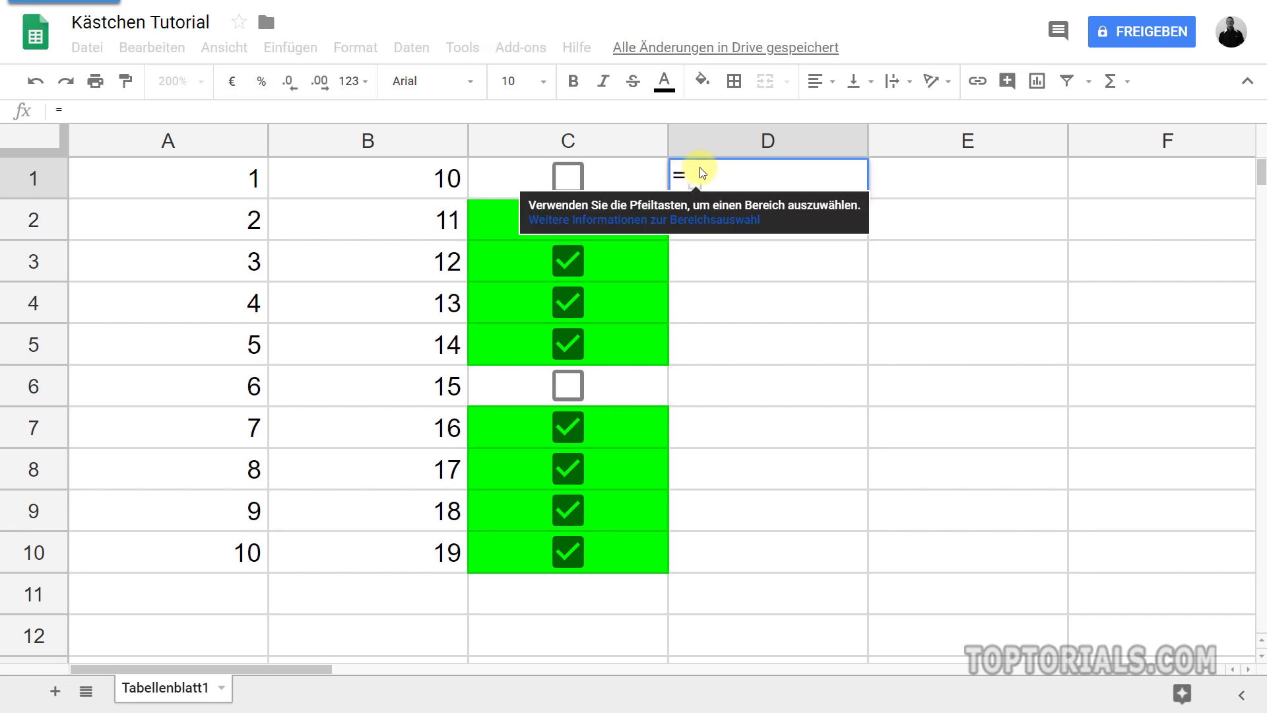
{"action": "type", "text": "we"}
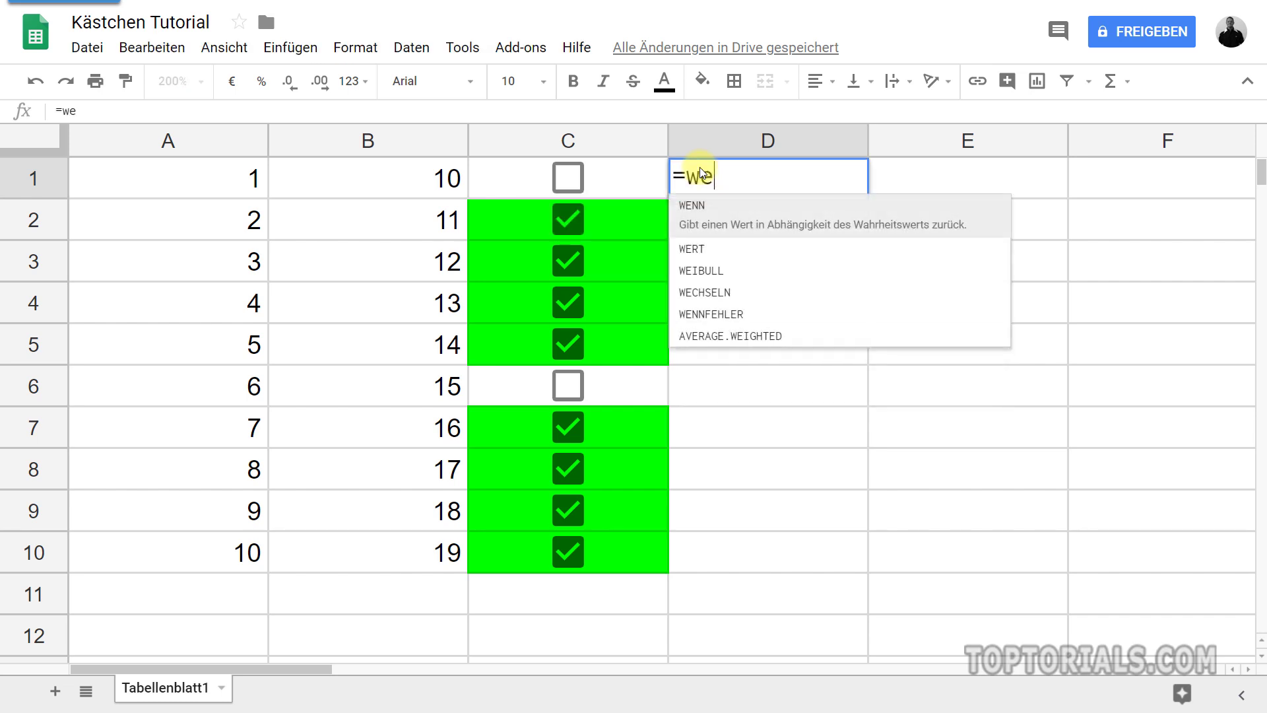
{"action": "type", "text": "nn"}
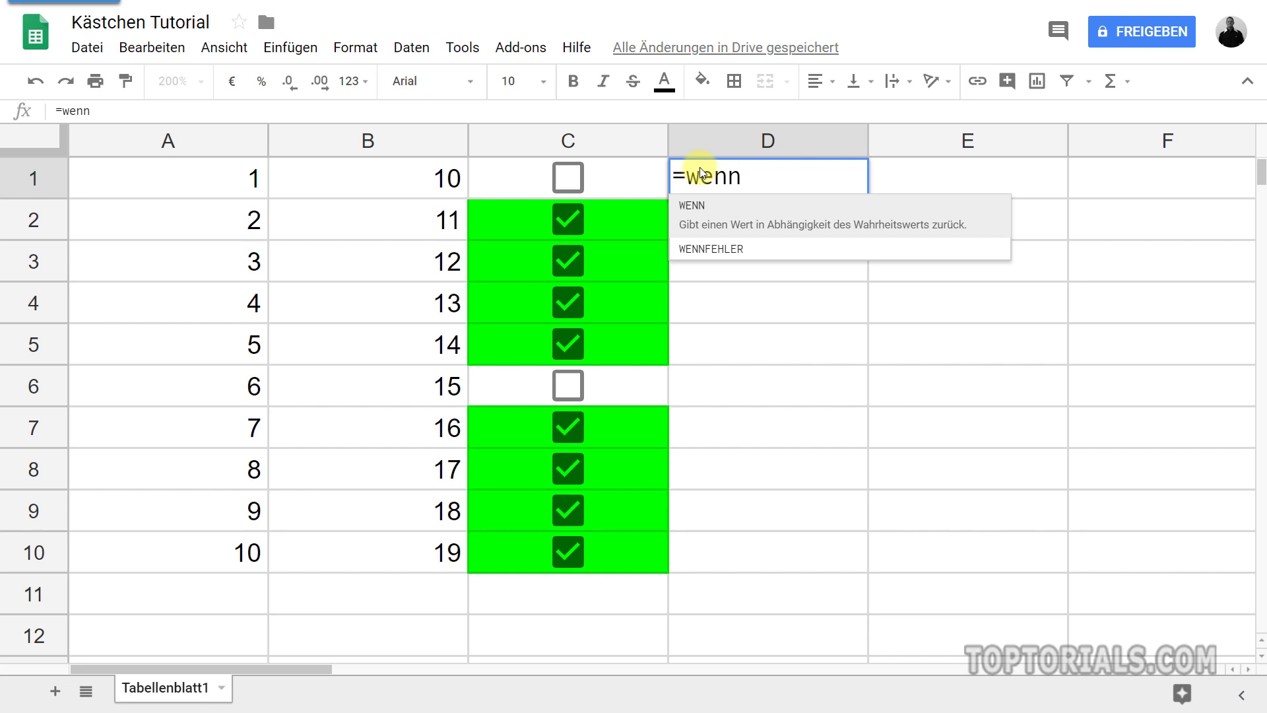
{"action": "type", "text": "("}
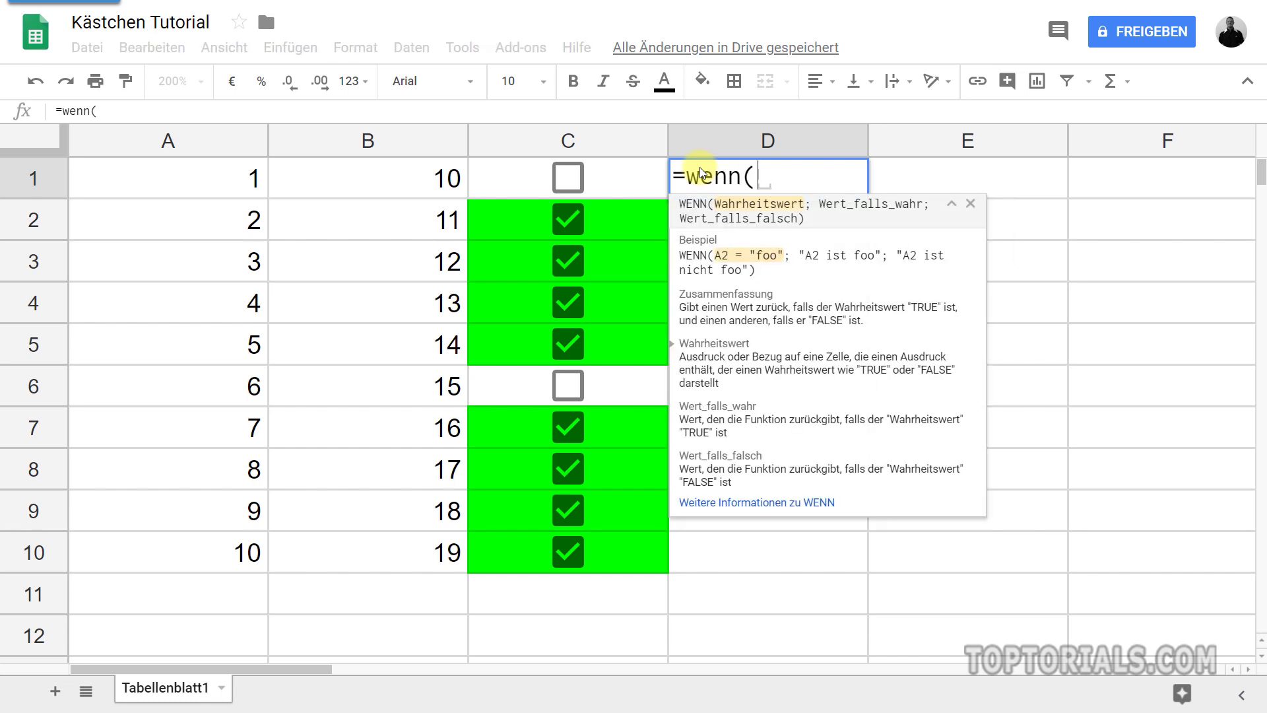
{"action": "left_click", "coordinate": [609, 177]}
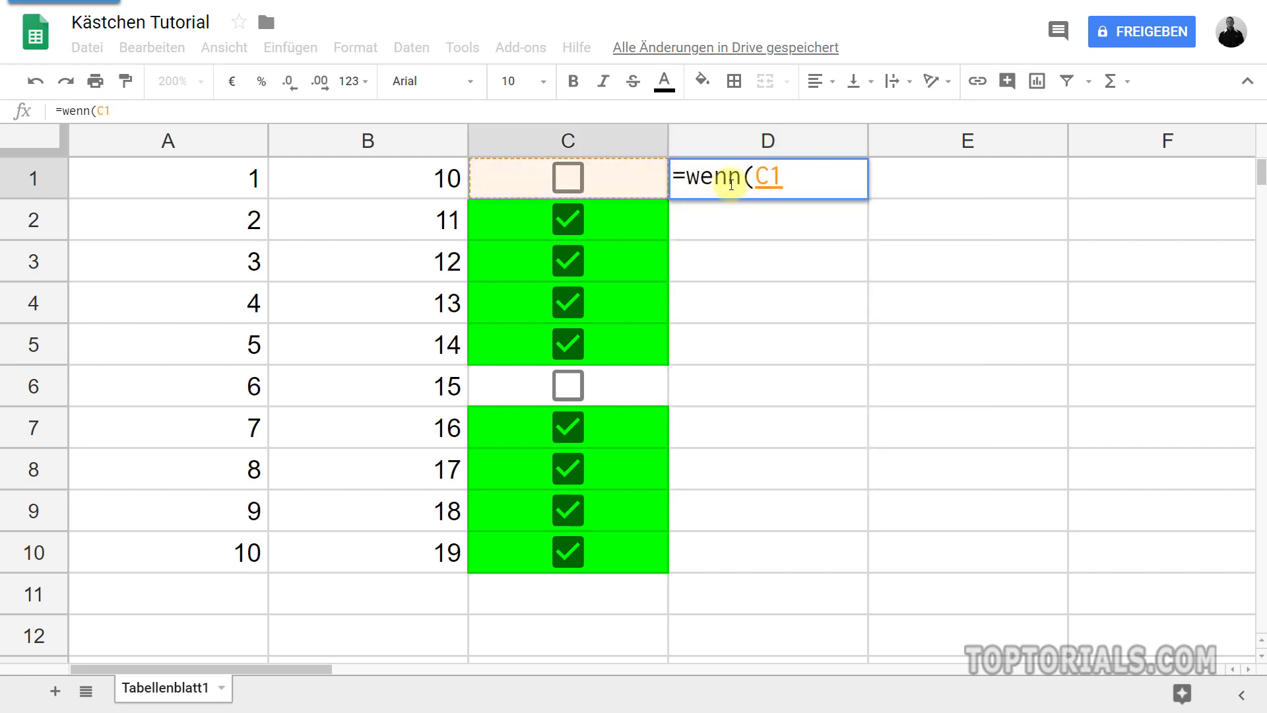
{"action": "type", "text": "=Q"}
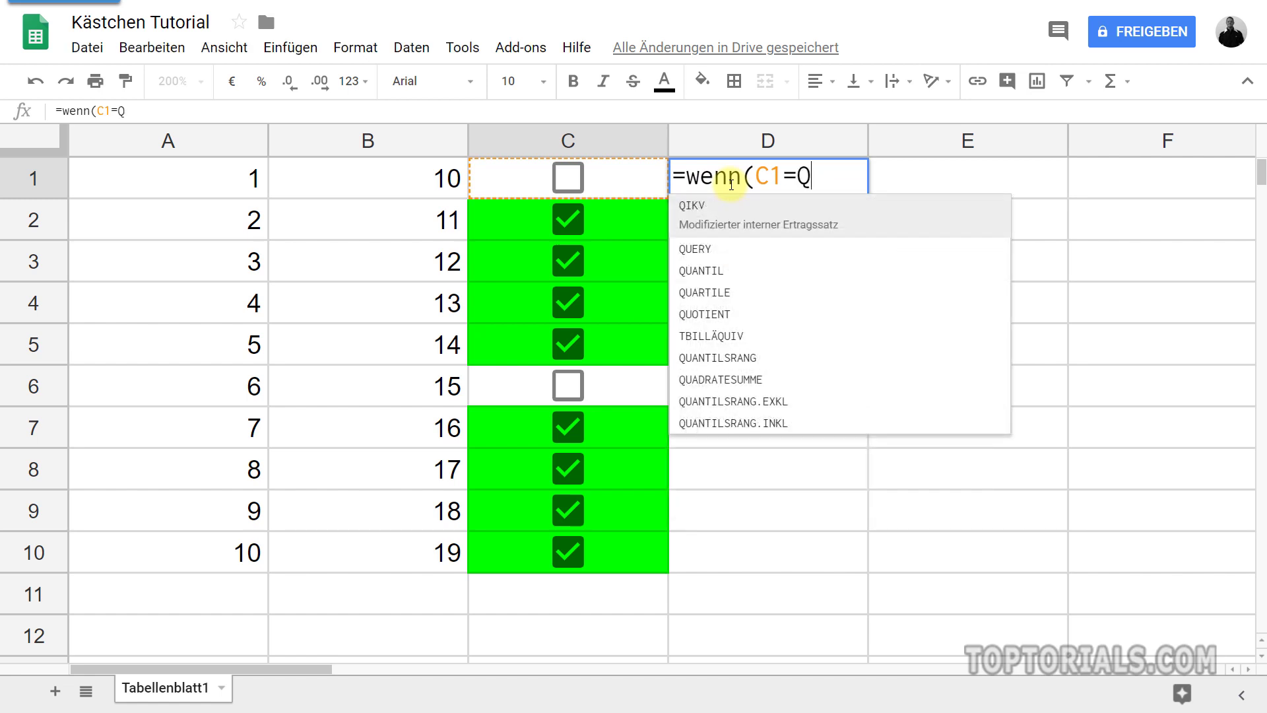
{"action": "key", "text": "BackSpace"}
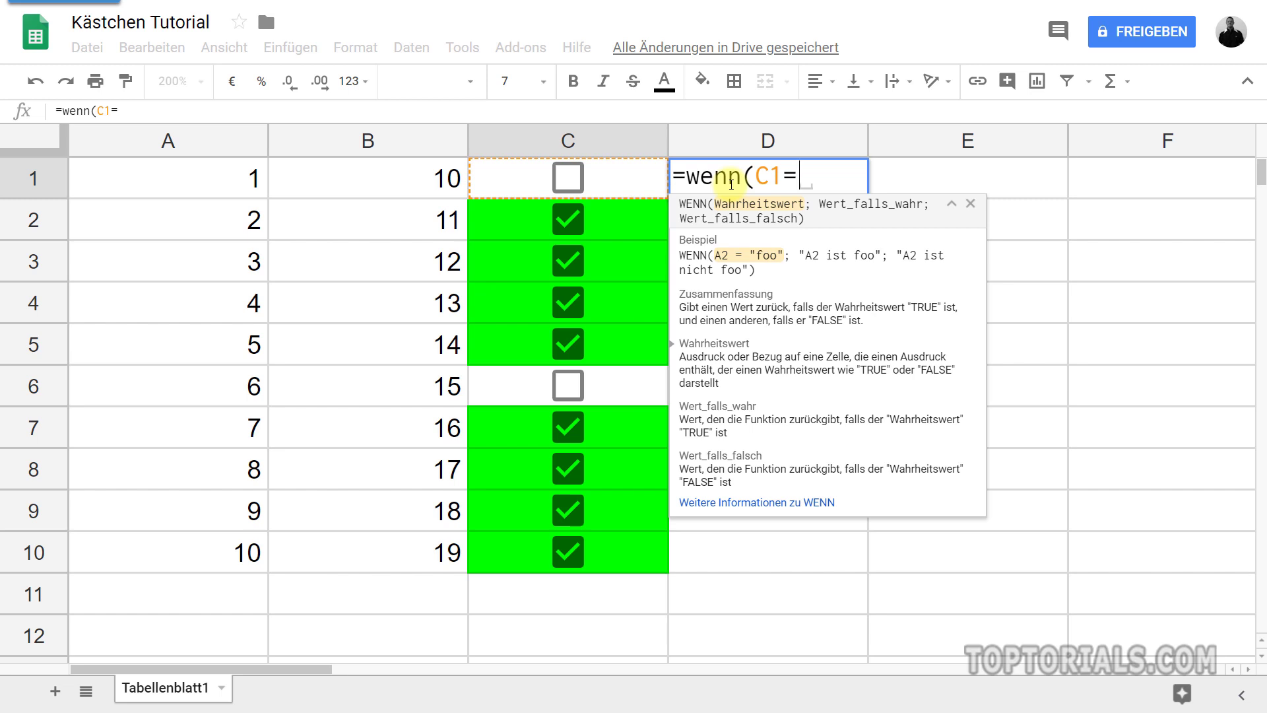
{"action": "type", "text": "W"}
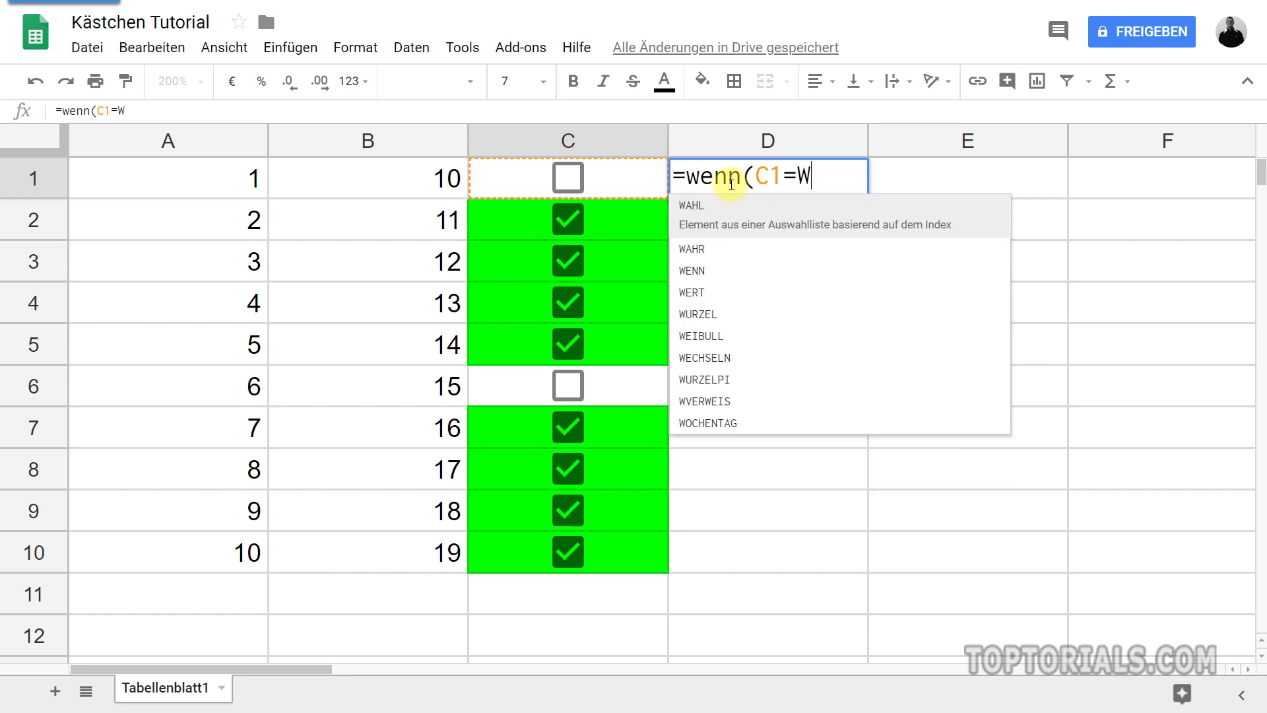
{"action": "type", "text": "AA"}
{"action": "key", "text": "BackSpace"}
{"action": "type", "text": "HR"}
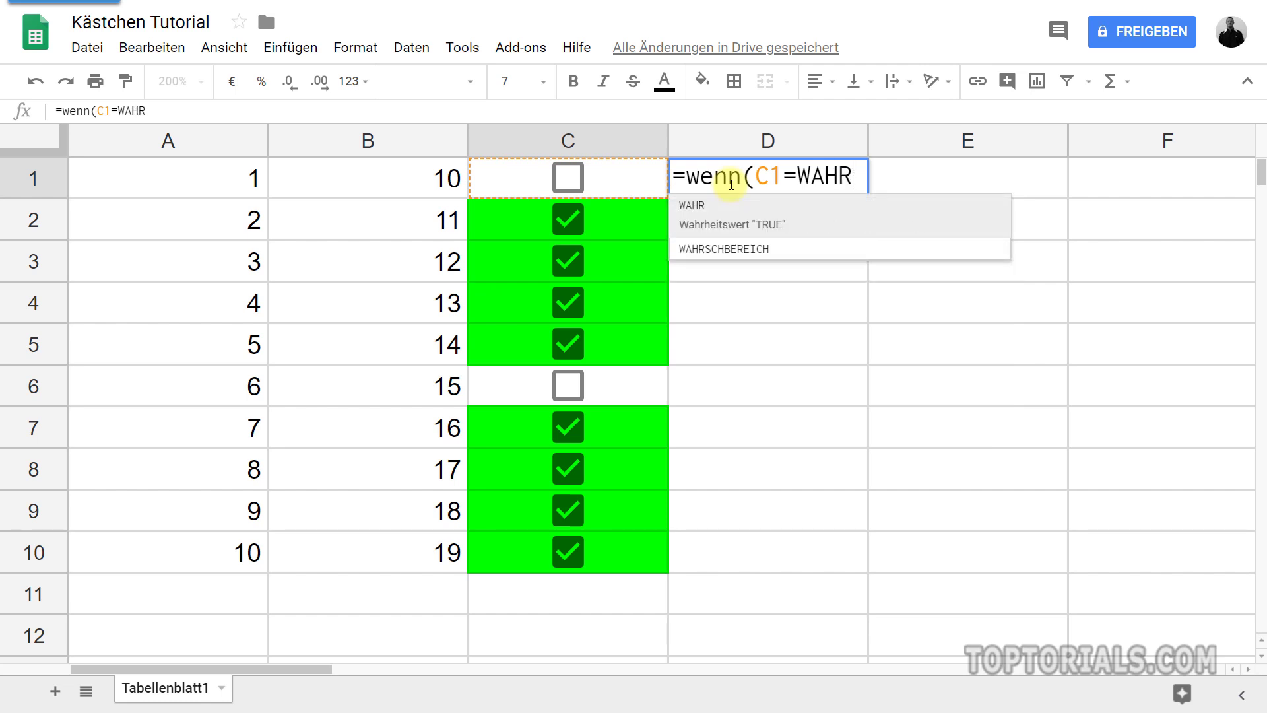
{"action": "type", "text": ";"}
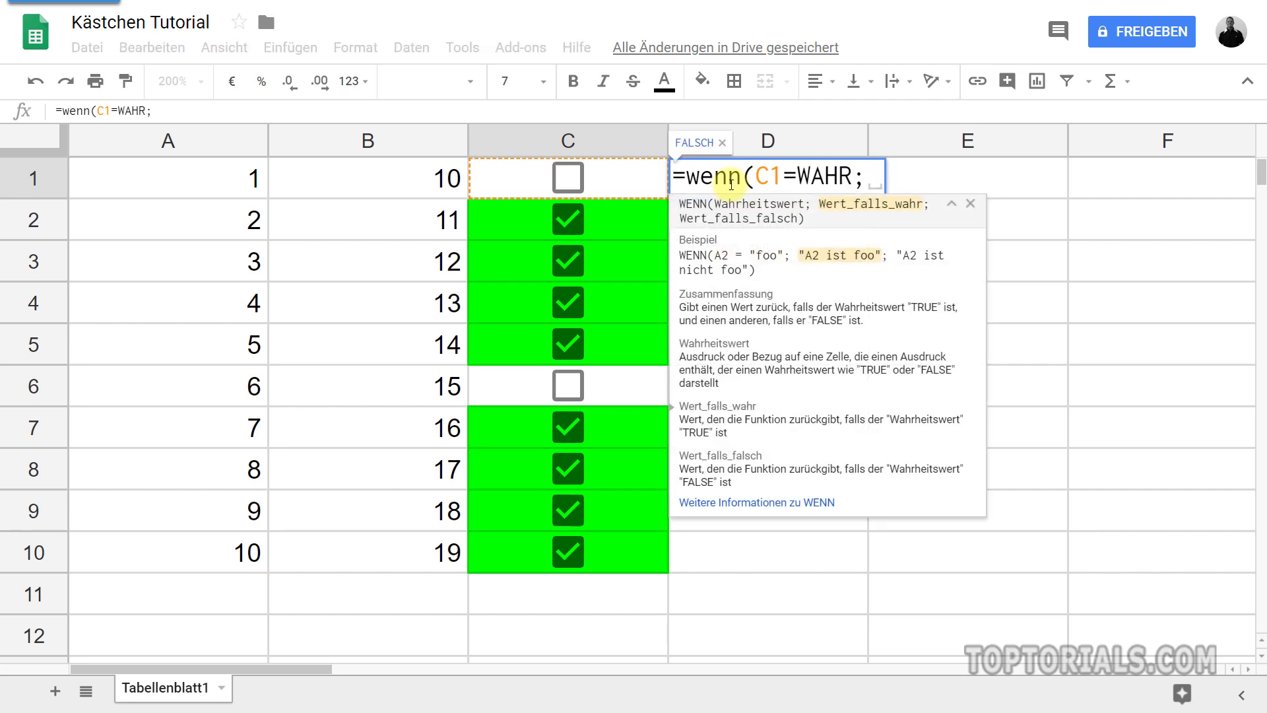
Complete the formula with A1+B1 as the true result and "-" otherwise, closing the parenthesis.
{"action": "left_click", "coordinate": [198, 185]}
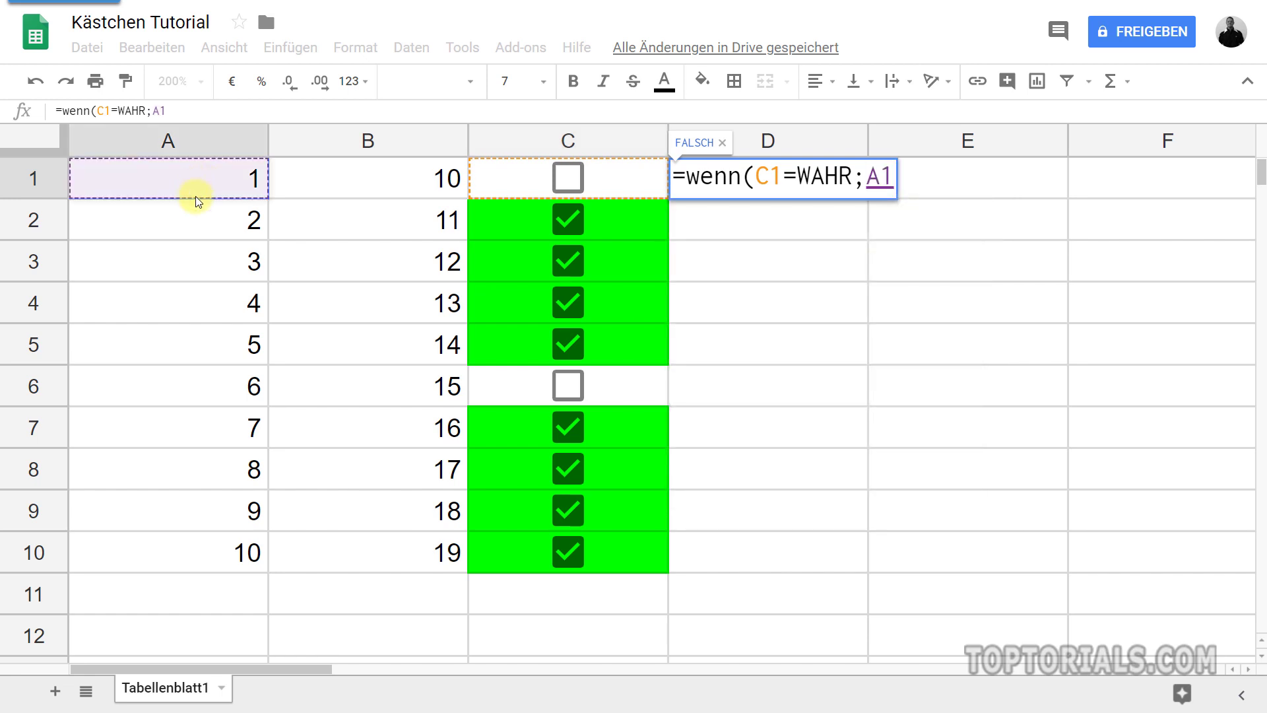
{"action": "type", "text": "+"}
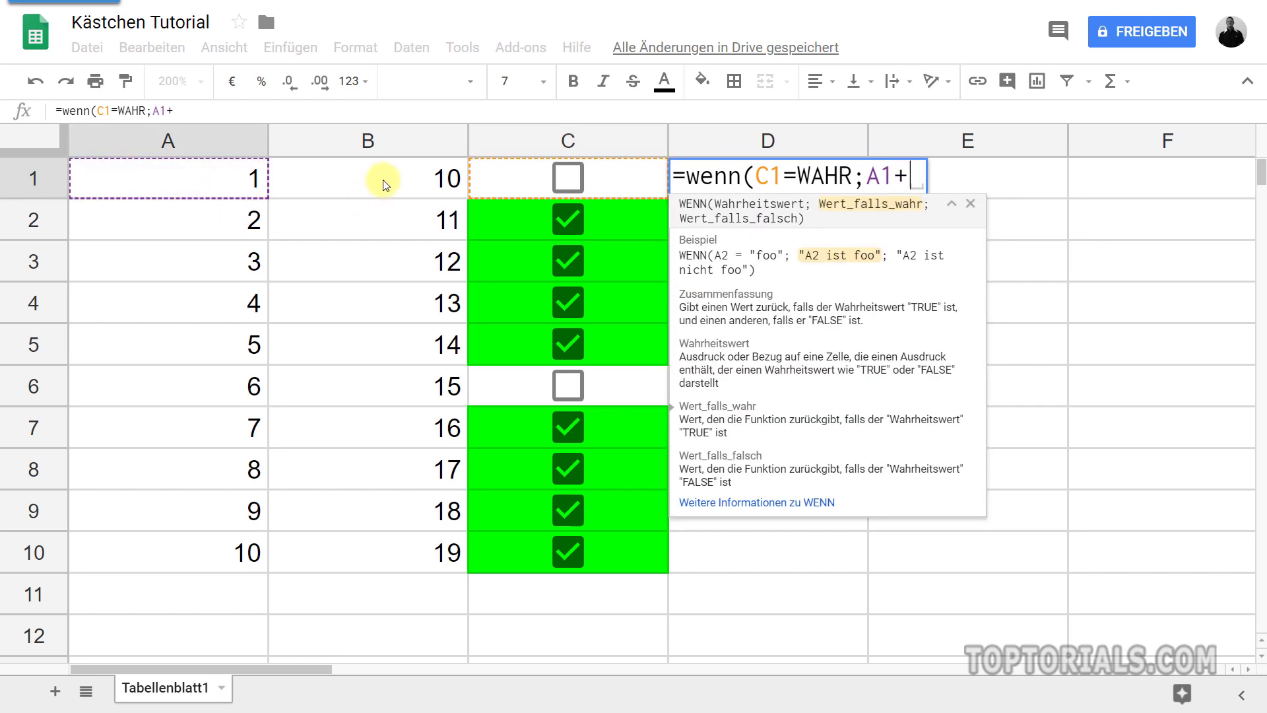
{"action": "left_click", "coordinate": [384, 183]}
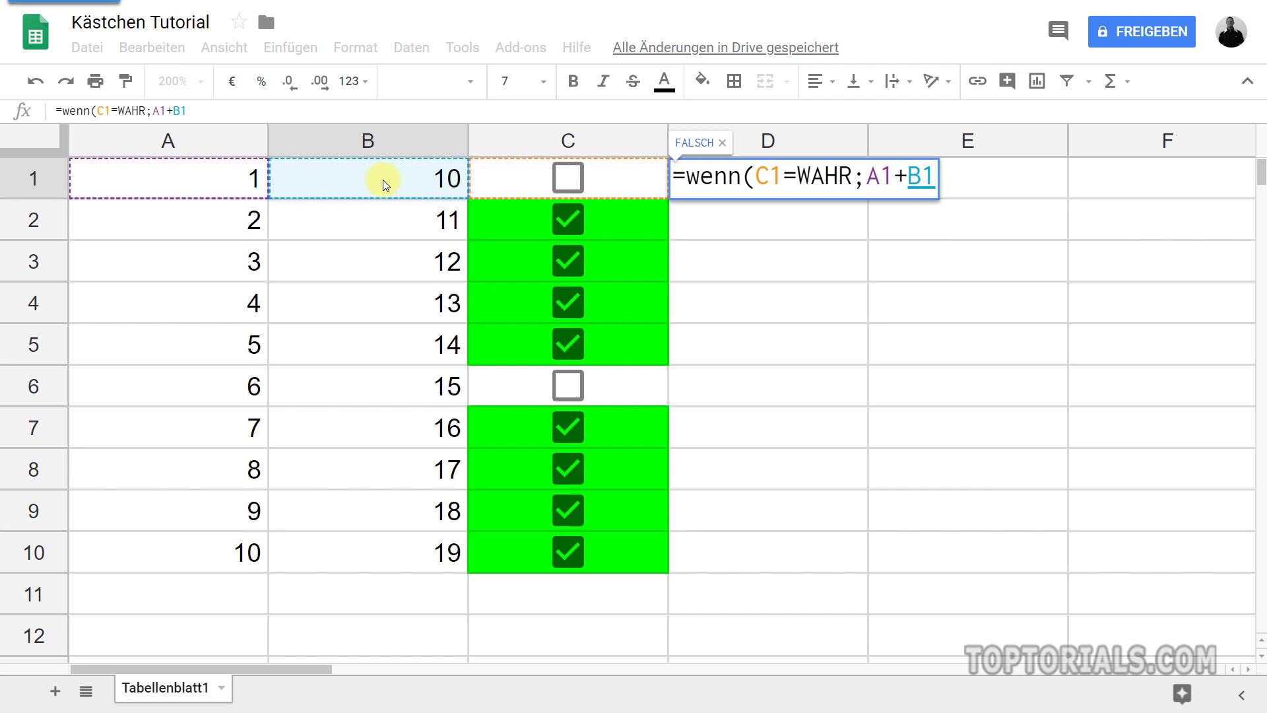
{"action": "type", "text": ";"}
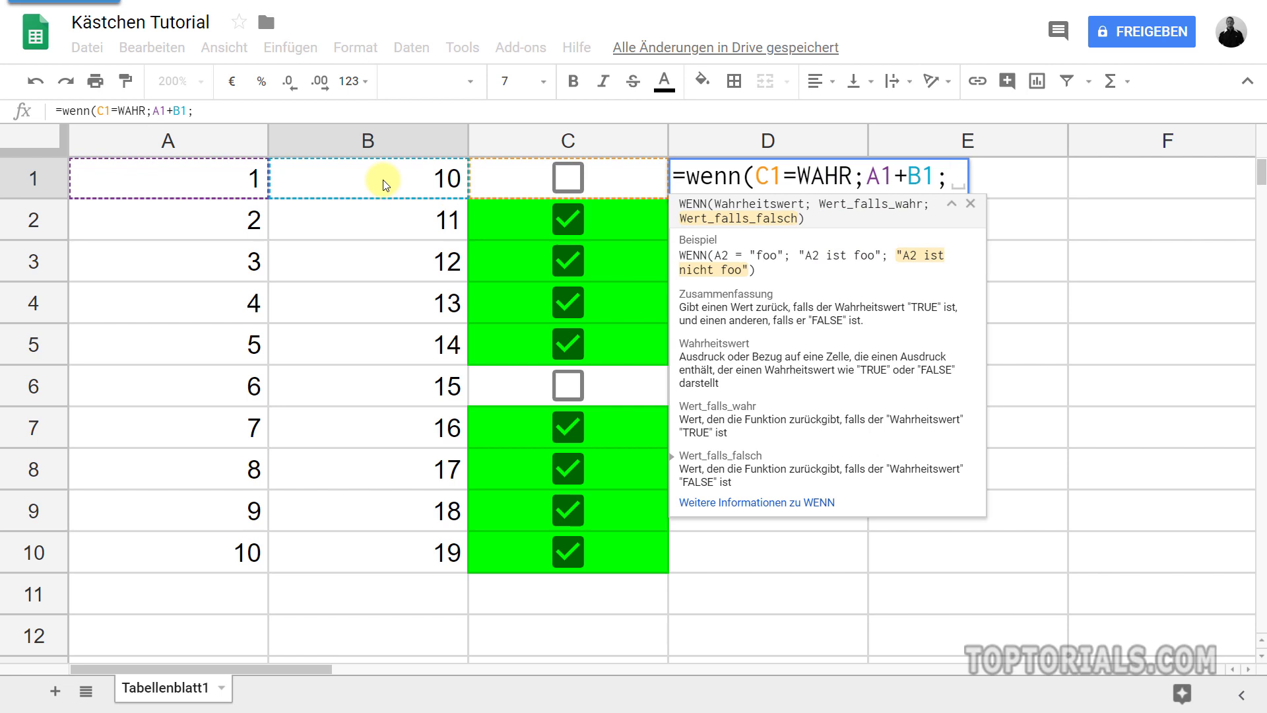
{"action": "type", "text": "\"\""}
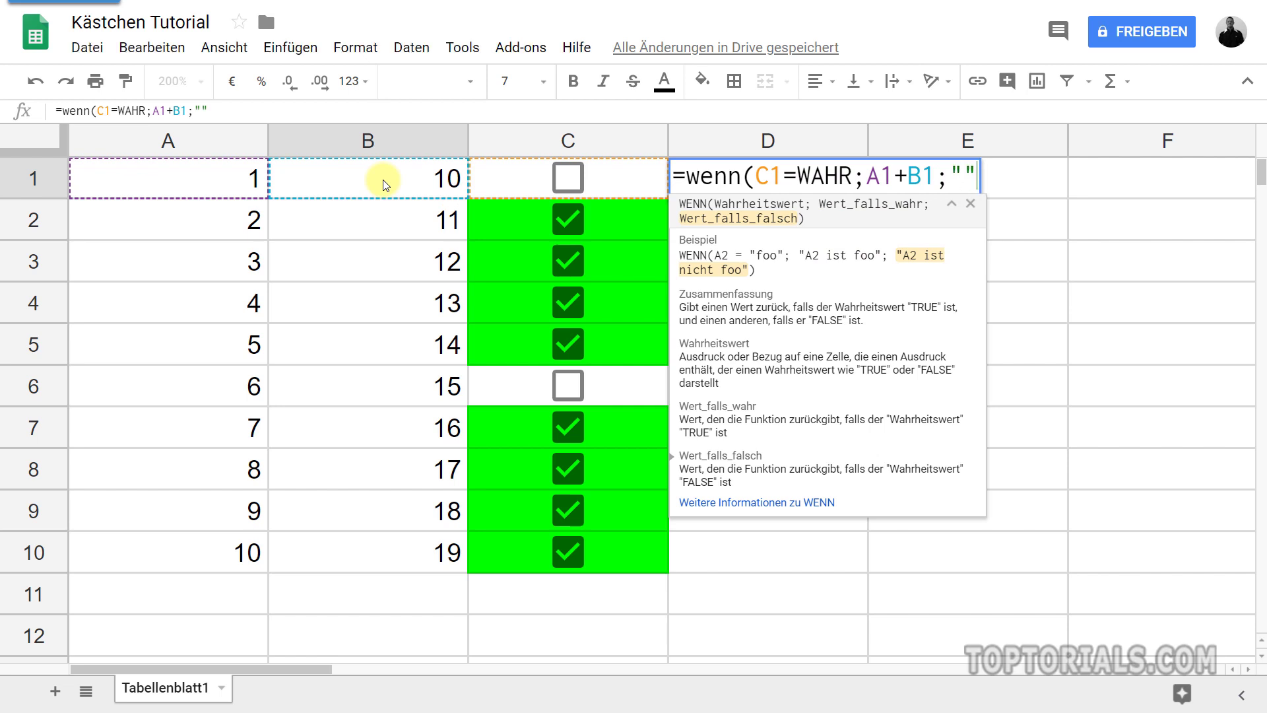
{"action": "left_click", "coordinate": [962, 173]}
{"action": "type", "text": "-"}
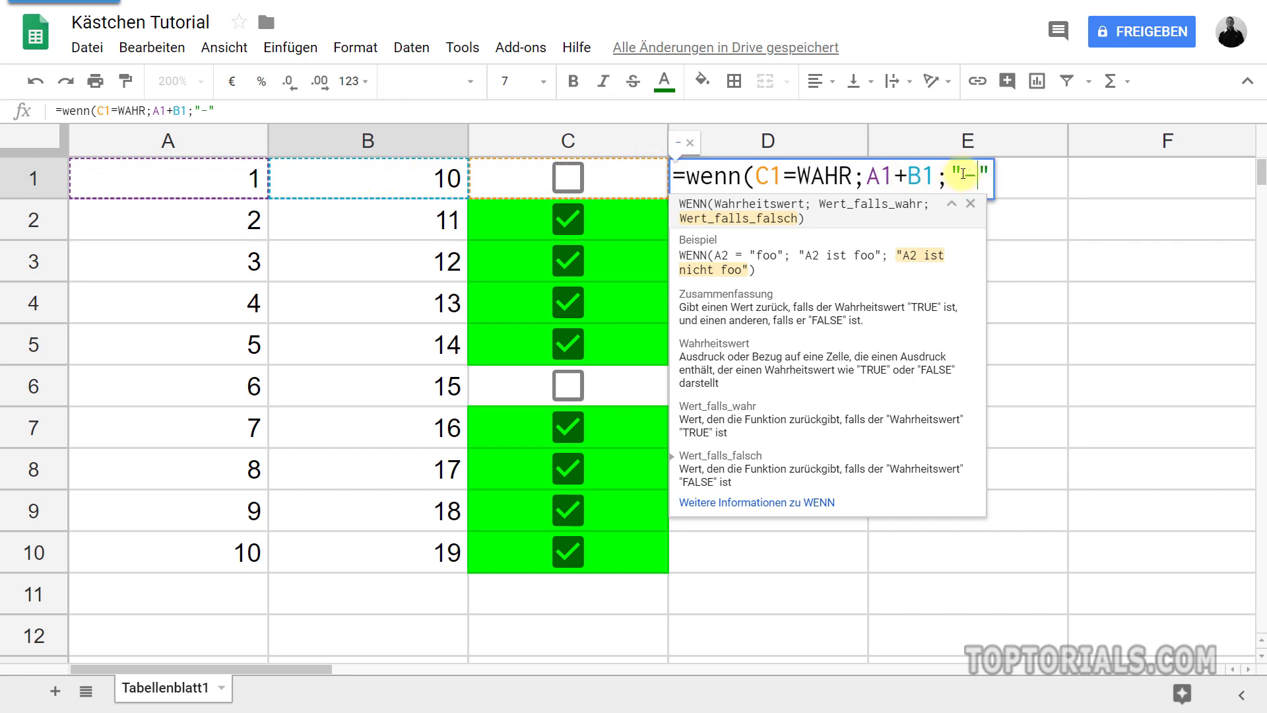
{"action": "left_click", "coordinate": [991, 174]}
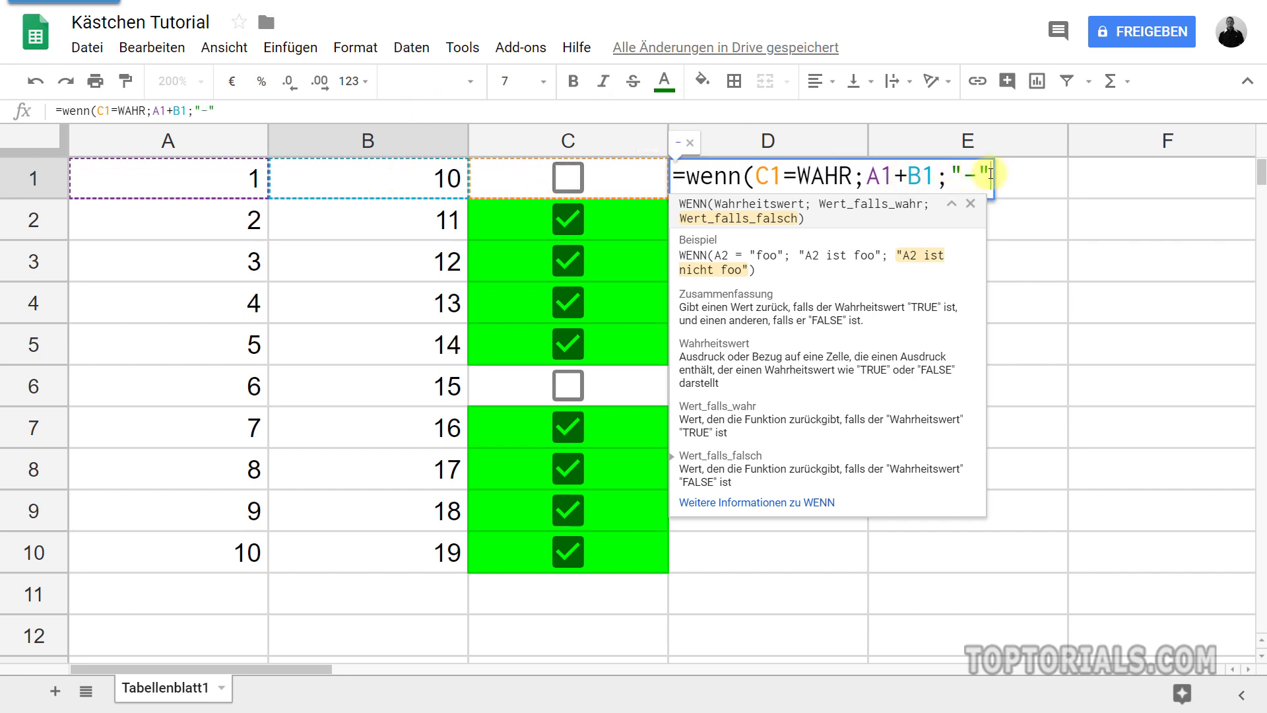
{"action": "type", "text": ")"}
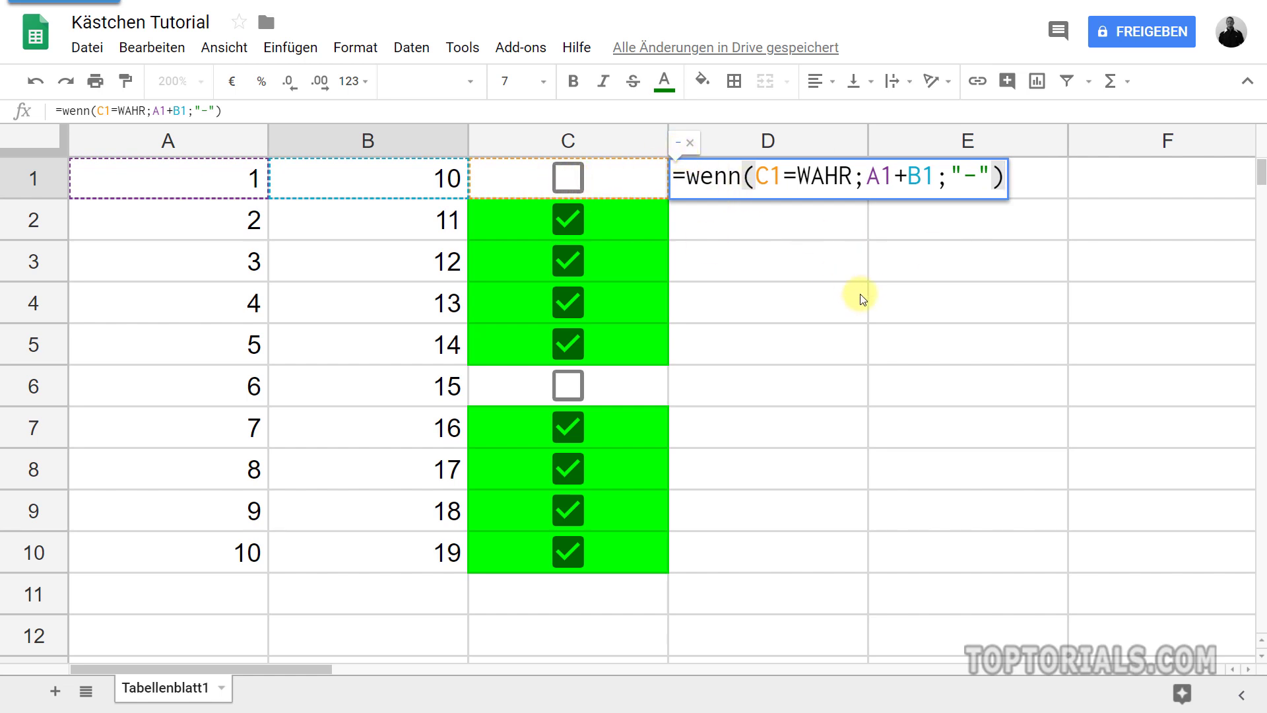
Commit the =wenn(C1=WAHR;A1+B1;"-") formula in D1 and copy it down to D10.
{"action": "key", "text": "Return"}
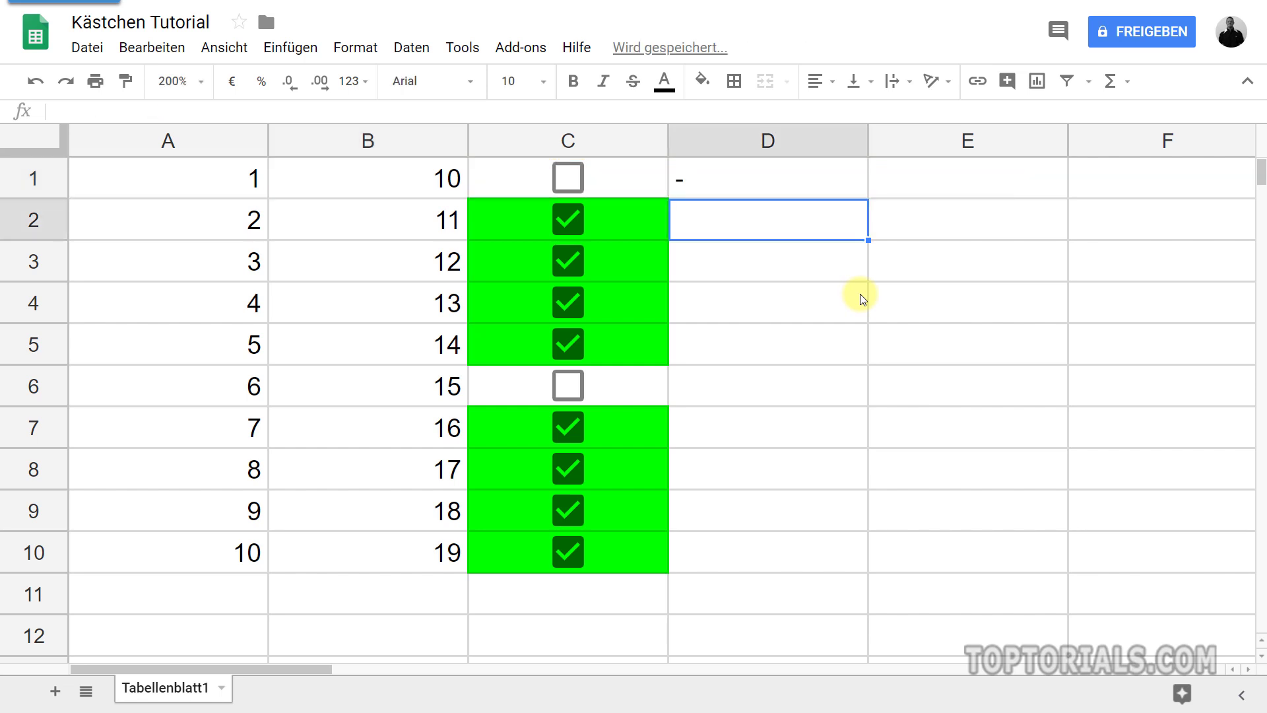
{"action": "left_click", "coordinate": [756, 183]}
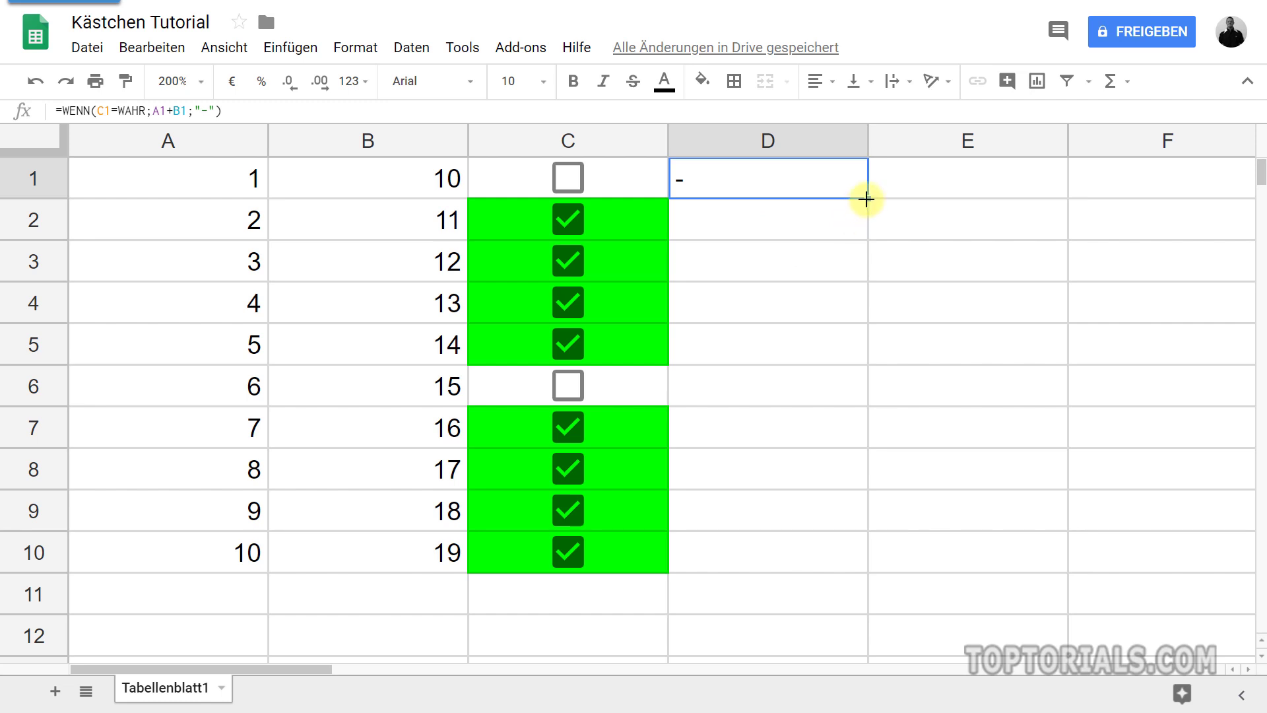
{"action": "mouse_move", "coordinate": [867, 198]}
{"action": "left_mouse_down"}
{"action": "mouse_move", "coordinate": [876, 470]}
{"action": "mouse_move", "coordinate": [857, 561]}
{"action": "left_mouse_up"}
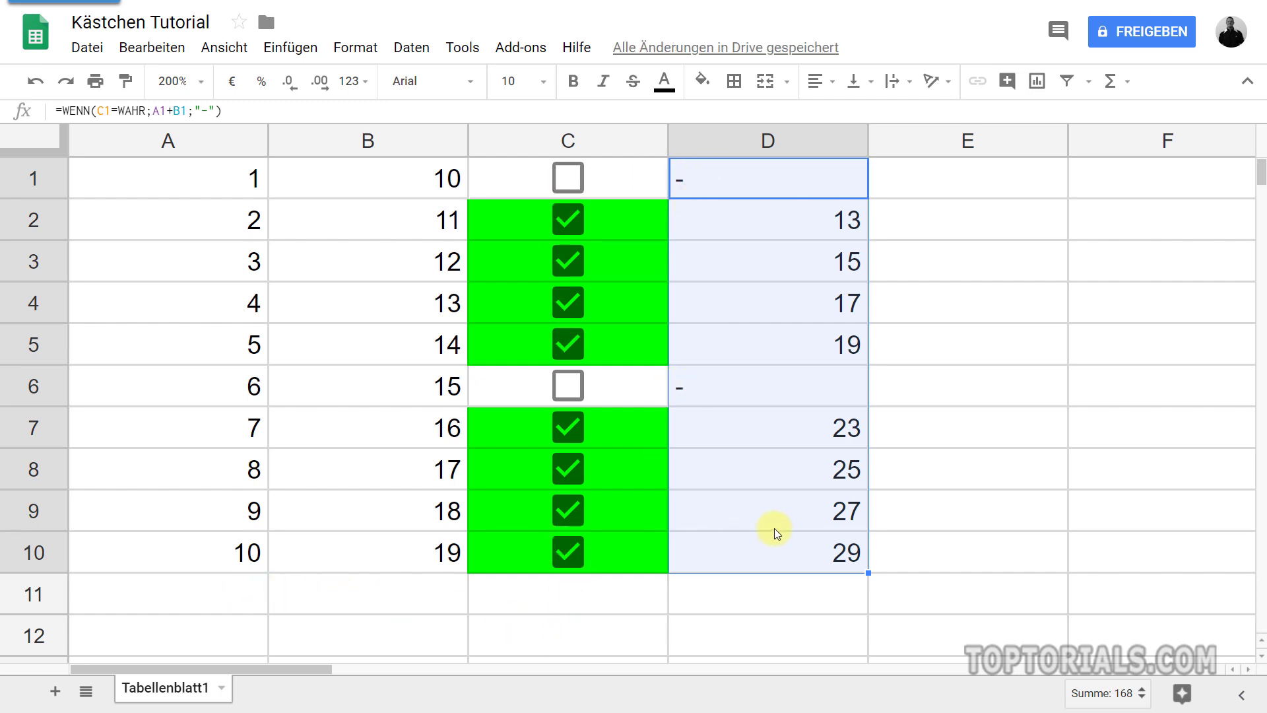
Untick and re-tick C3–C5 and tick C6, so C2:C10 are all checked and green.
{"action": "left_click", "coordinate": [573, 261]}
{"action": "left_click", "coordinate": [572, 308]}
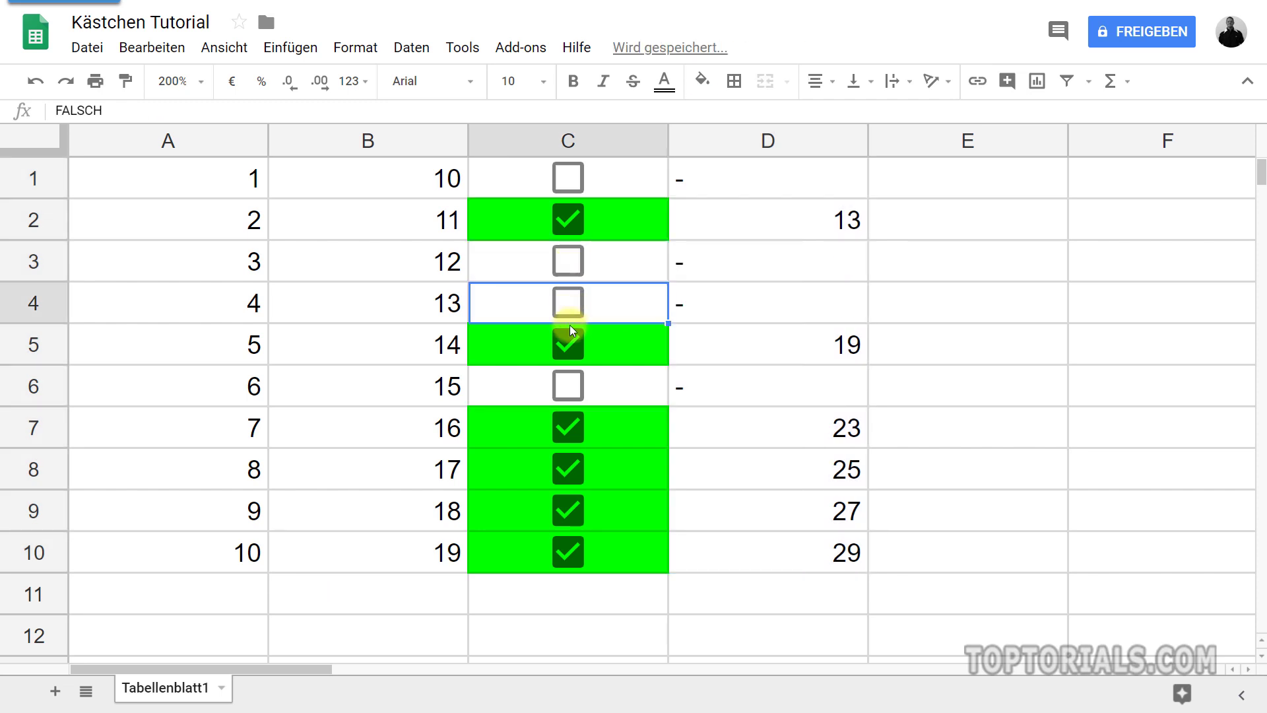
{"action": "left_click", "coordinate": [569, 338]}
{"action": "left_click", "coordinate": [573, 263]}
{"action": "left_click", "coordinate": [572, 303]}
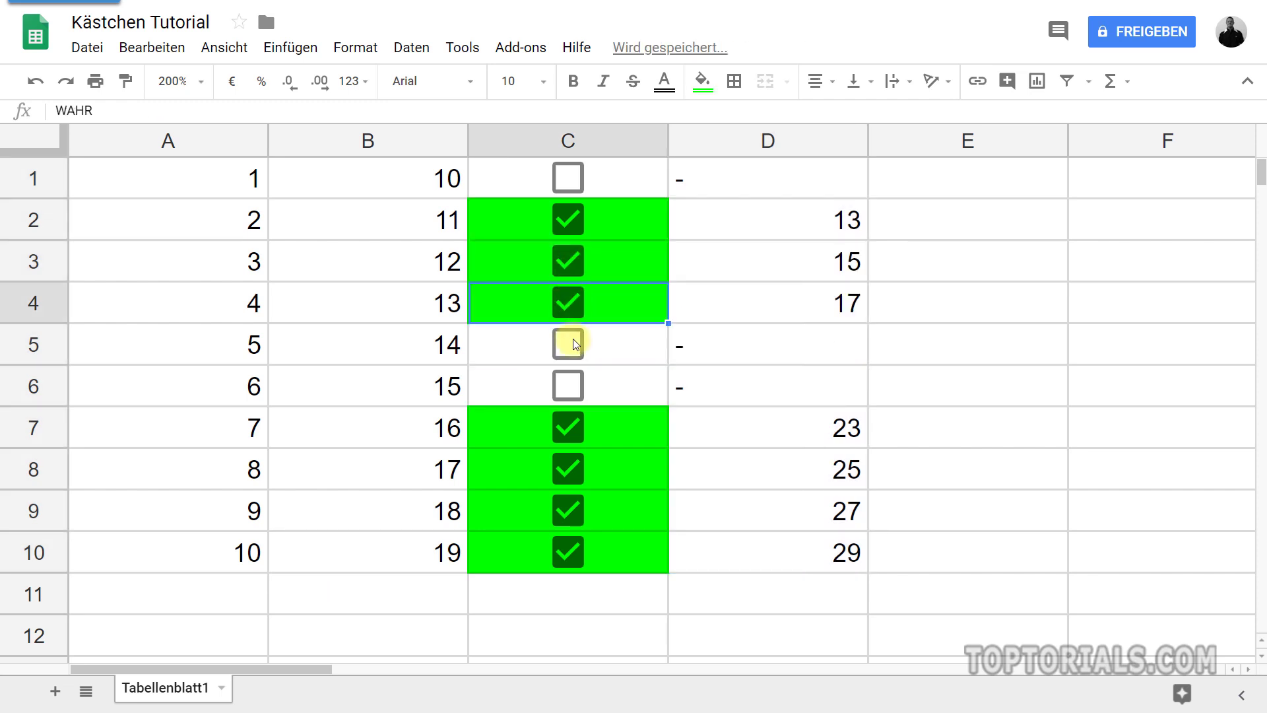
{"action": "left_click", "coordinate": [573, 343]}
{"action": "left_click", "coordinate": [565, 388]}
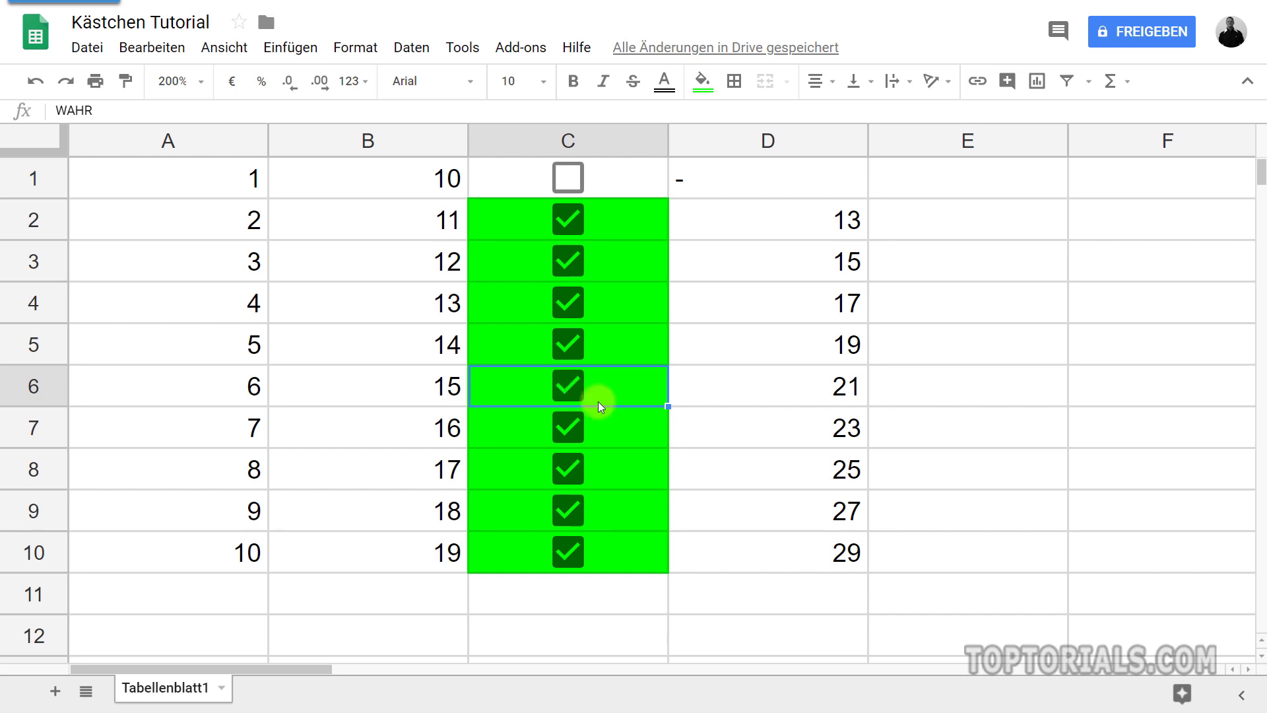
{"action": "left_click", "coordinate": [1031, 187]}
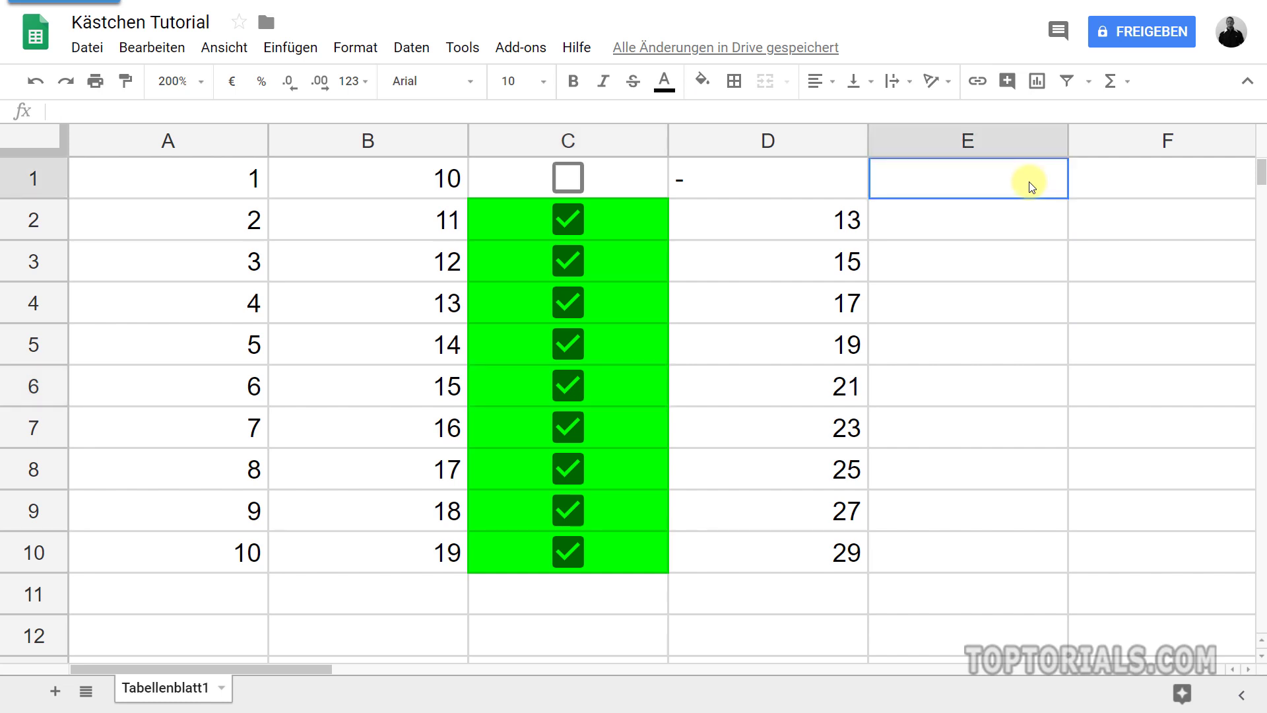
{"action": "left_click", "coordinate": [570, 599]}
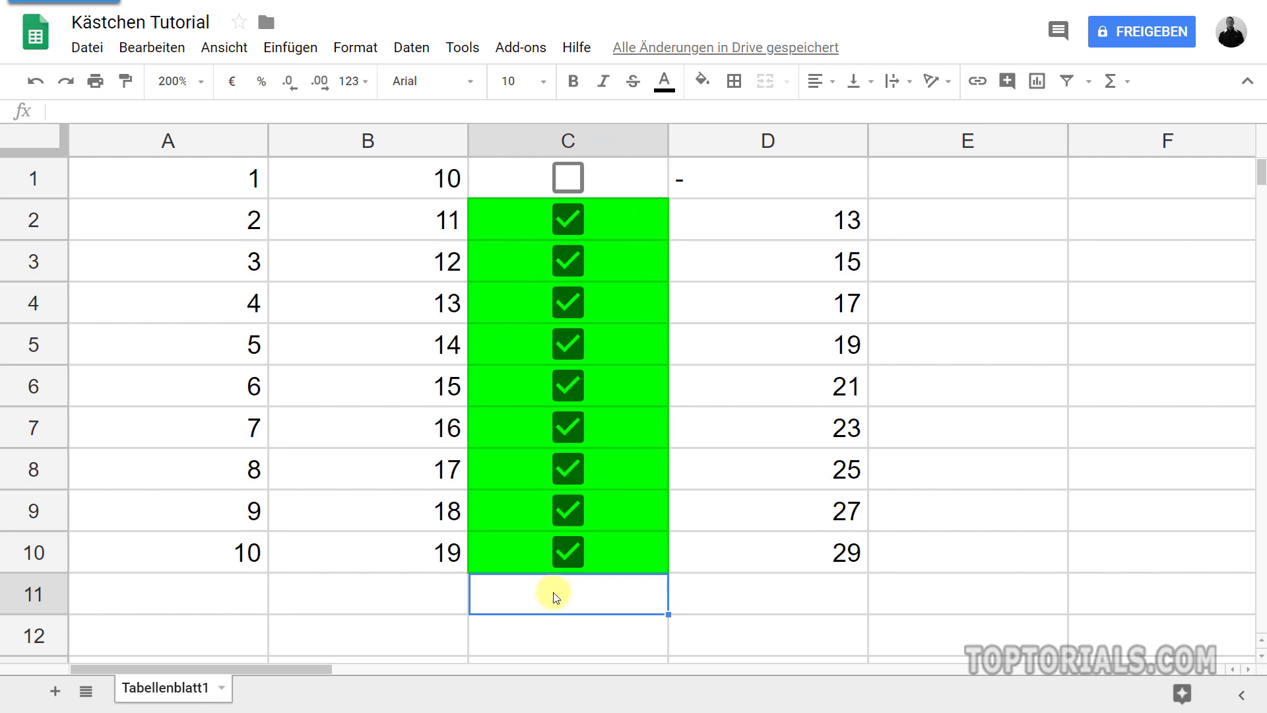
Enter =zählenwenn(C1:C10;WAHR) in C11, which counts 9 ticked boxes.
{"action": "type", "text": "="}
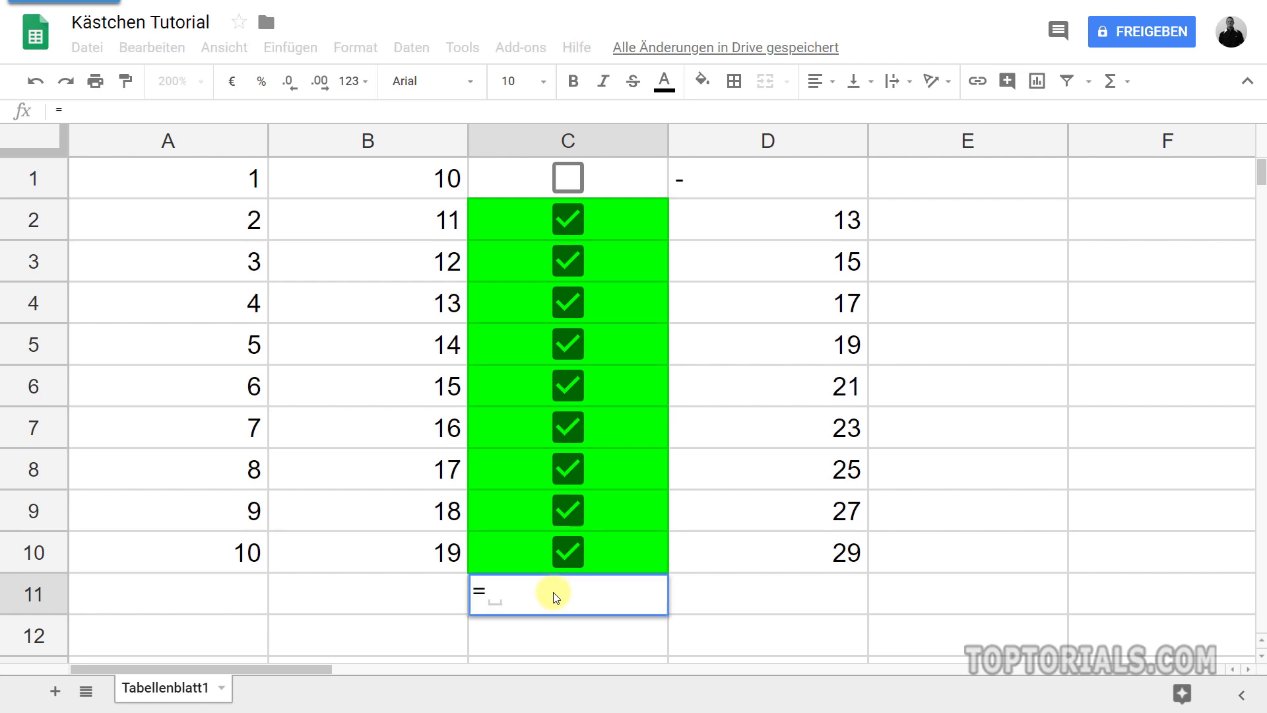
{"action": "type", "text": "zä"}
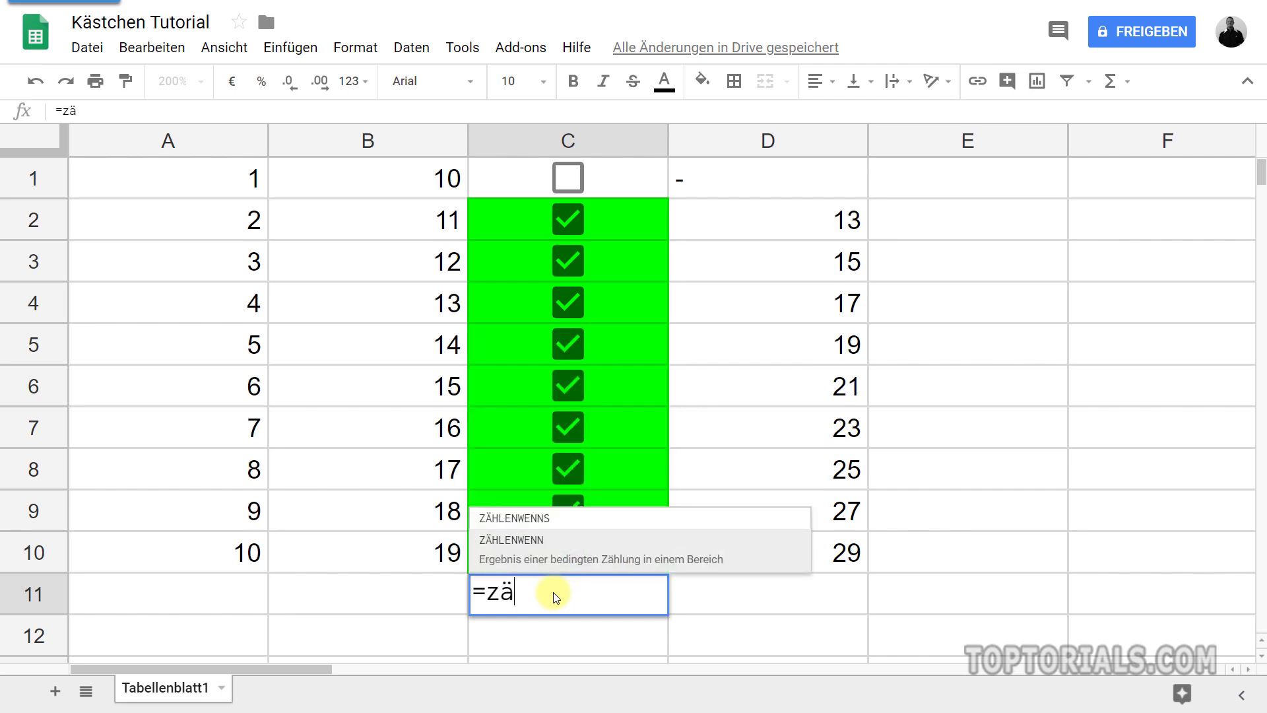
{"action": "type", "text": "hlenwenn("}
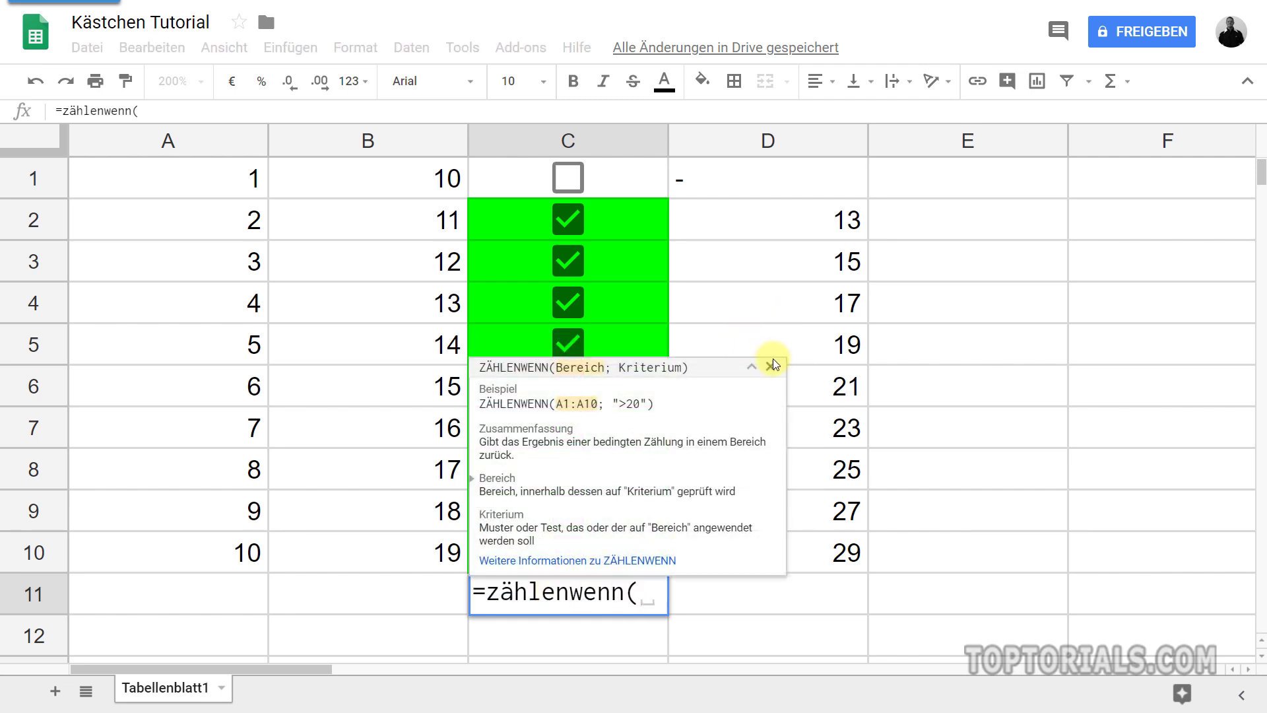
{"action": "left_click", "coordinate": [772, 365]}
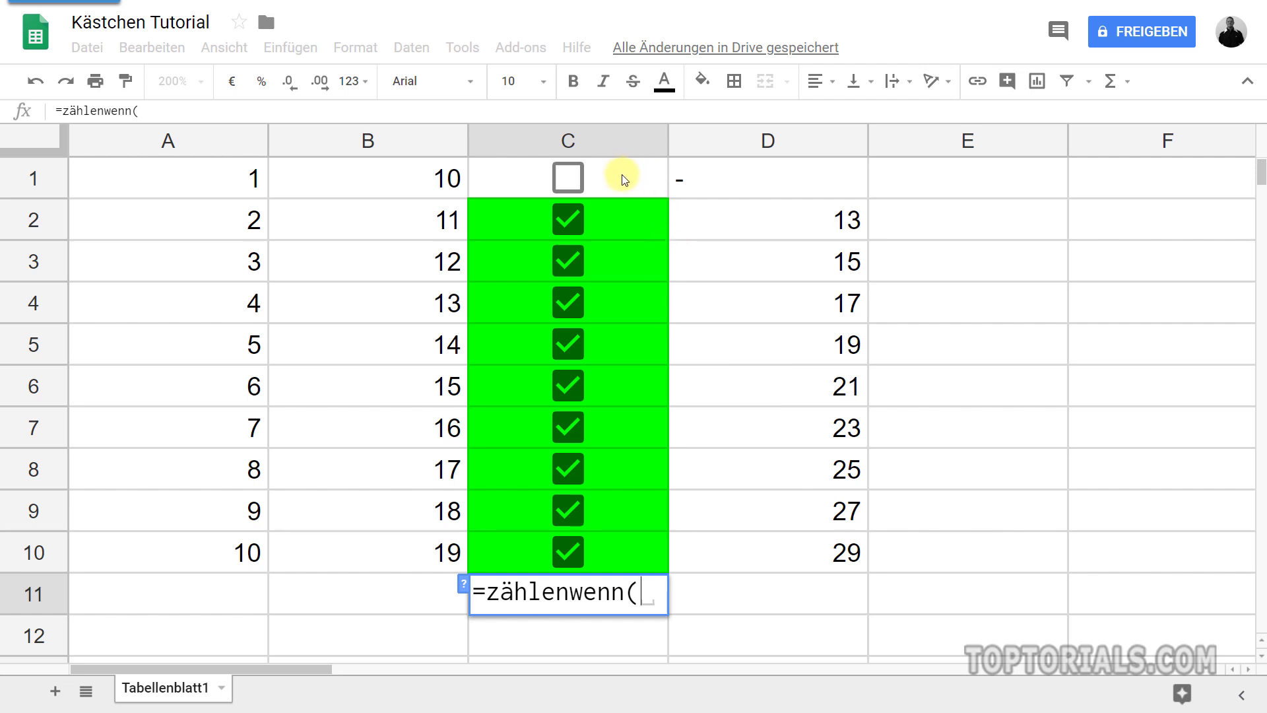
{"action": "left_click_drag", "start_coordinate": [623, 178], "coordinate": [611, 551]}
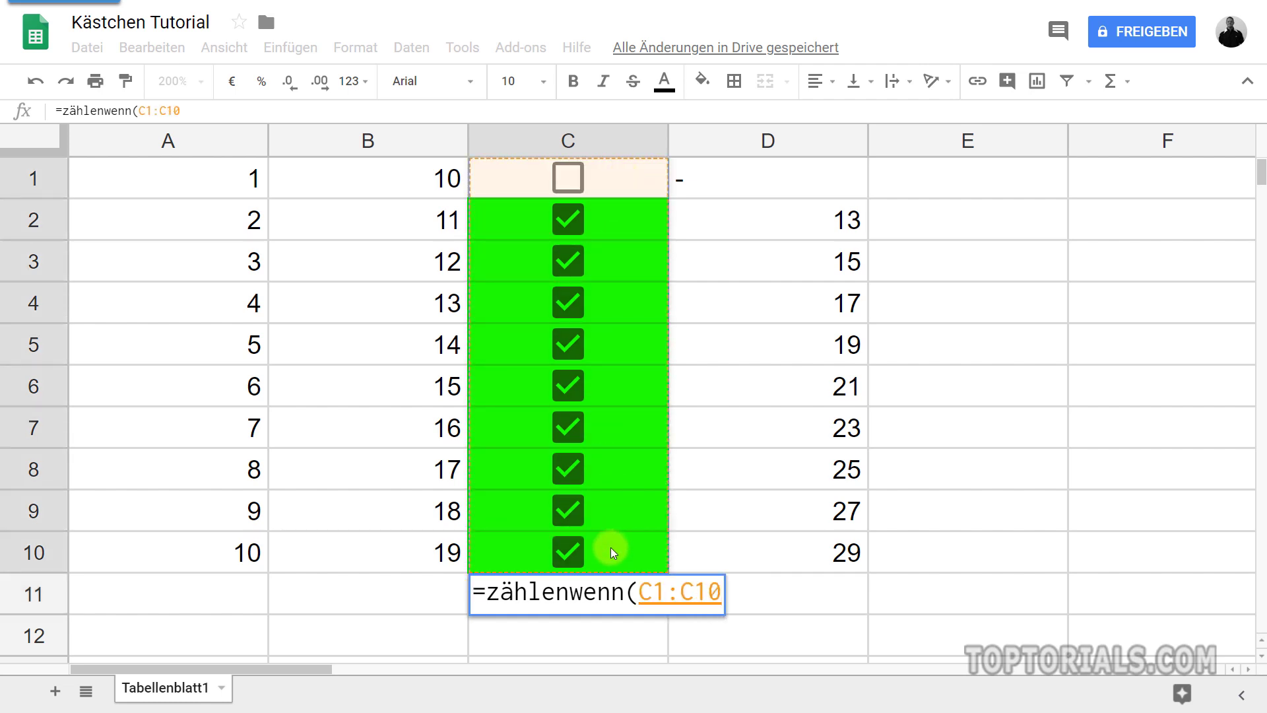
{"action": "type", "text": ";"}
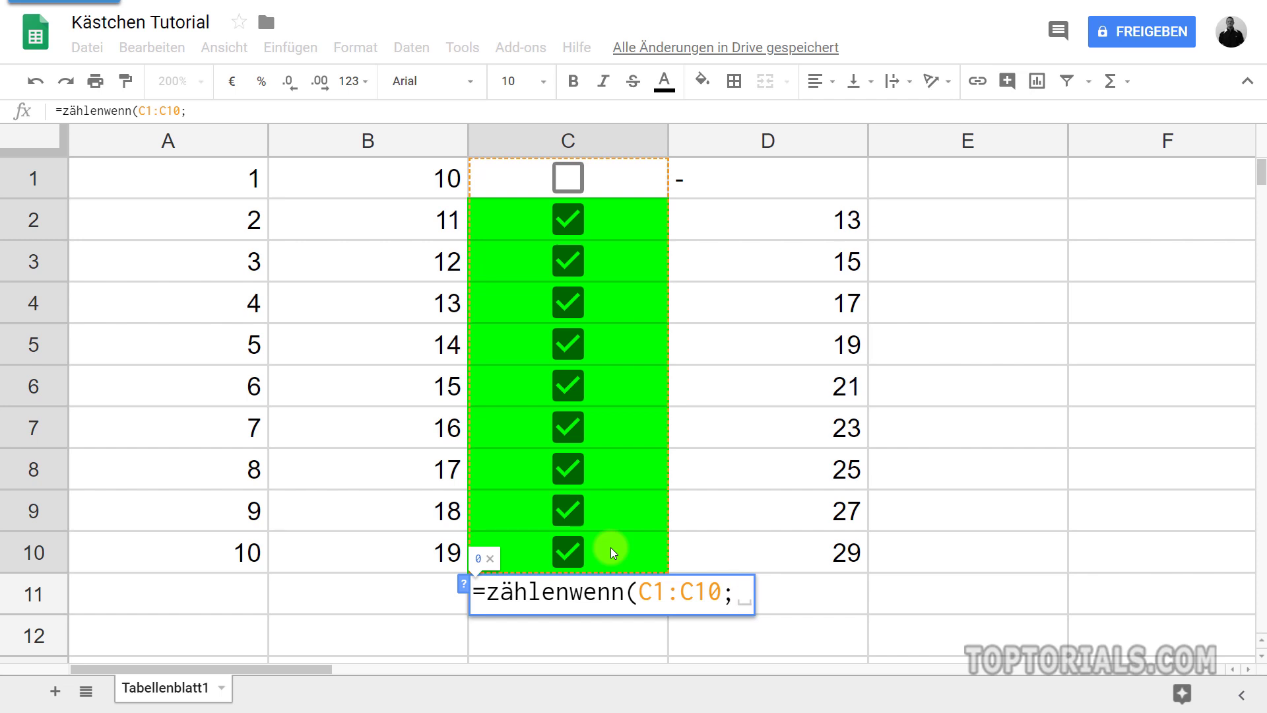
{"action": "type", "text": "W"}
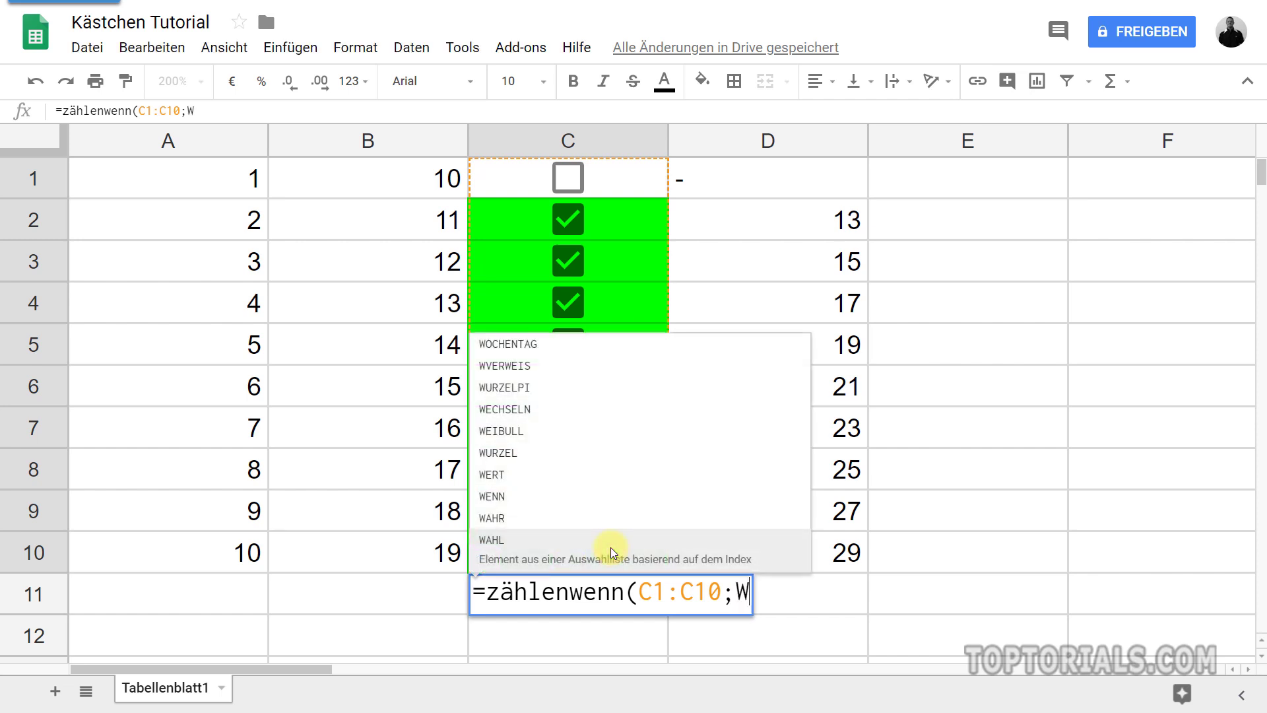
{"action": "type", "text": "AHR"}
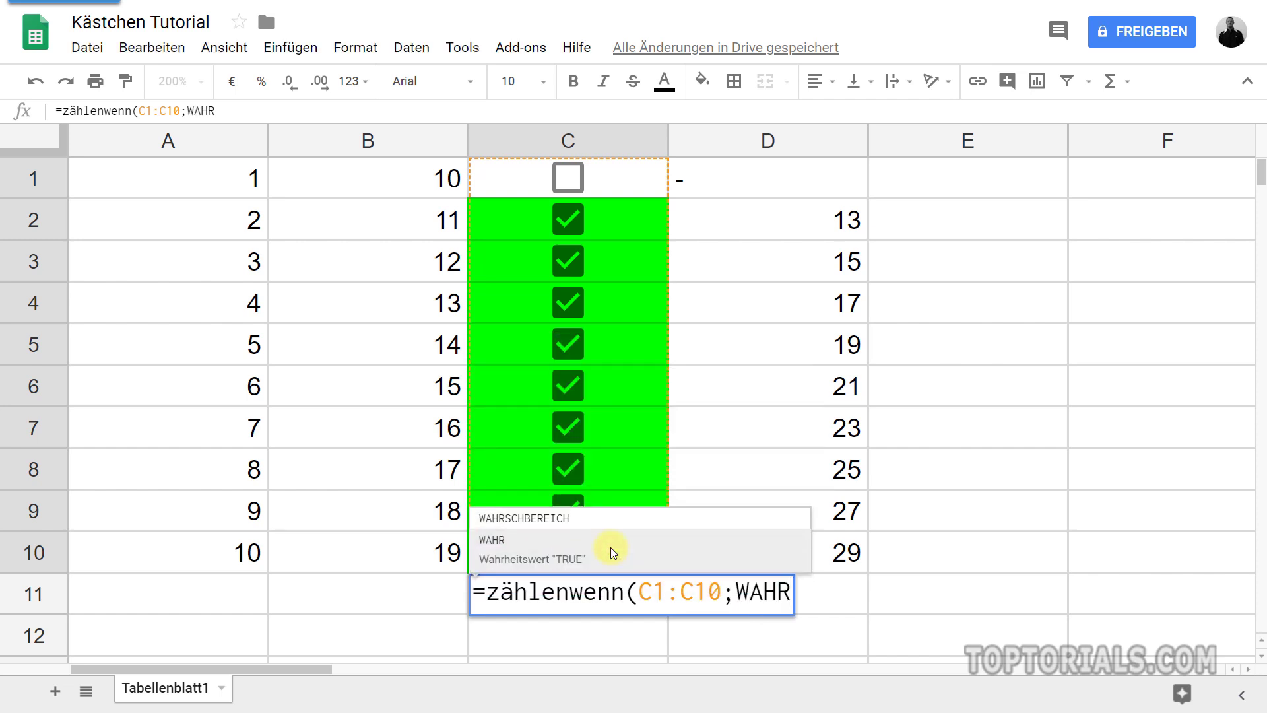
{"action": "type", "text": ")"}
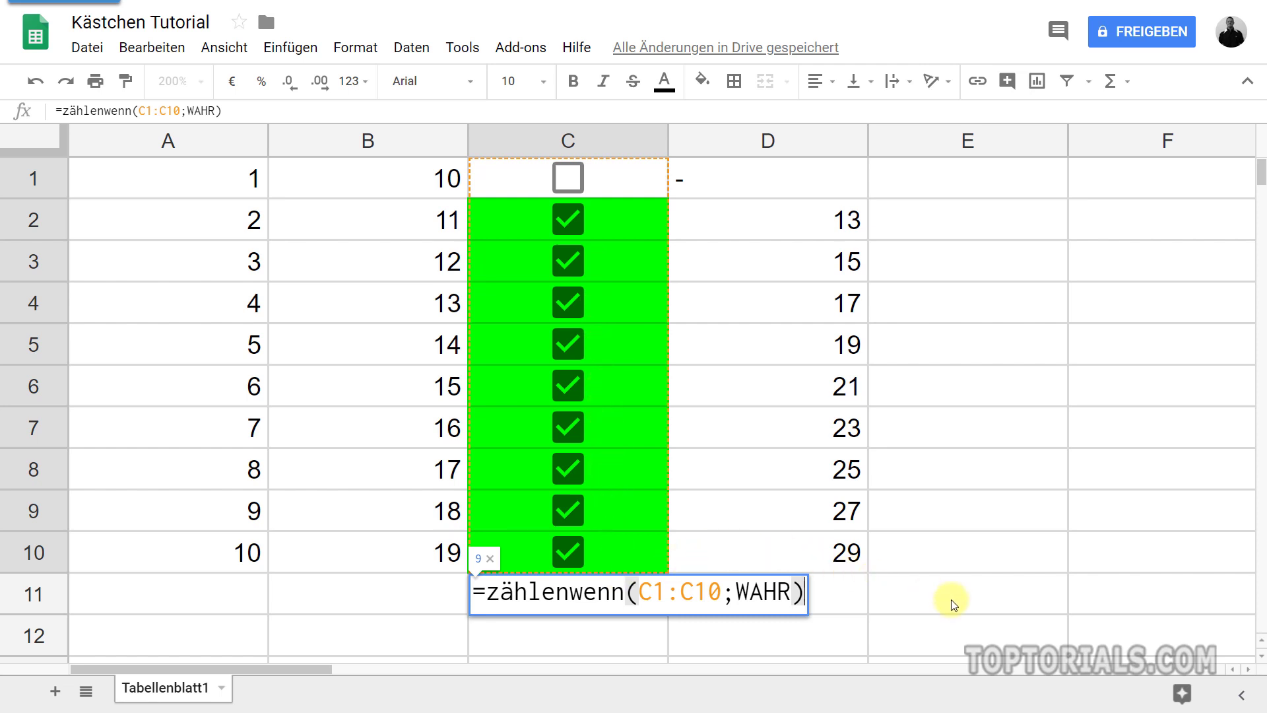
{"action": "key", "text": "Return"}
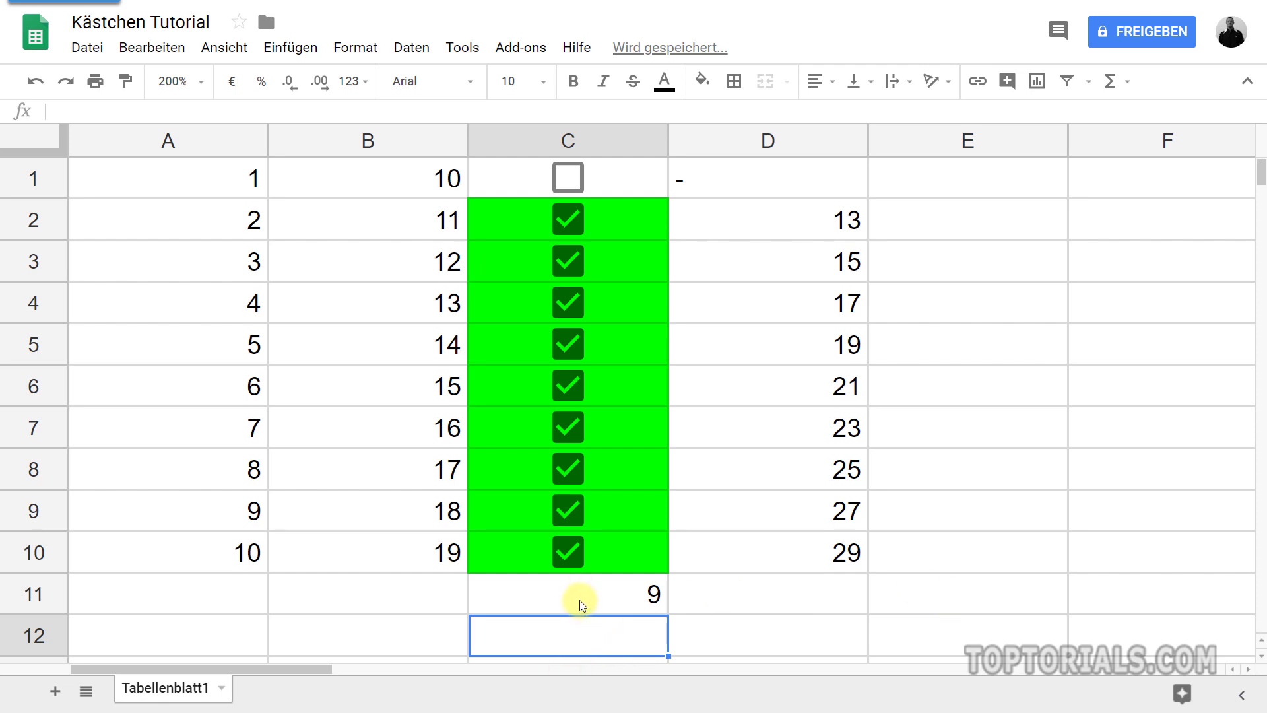
Untick the checkboxes from C10 up to C2, then deselect by selecting A1 and E1.
{"action": "left_click", "coordinate": [568, 549]}
{"action": "left_click", "coordinate": [572, 508]}
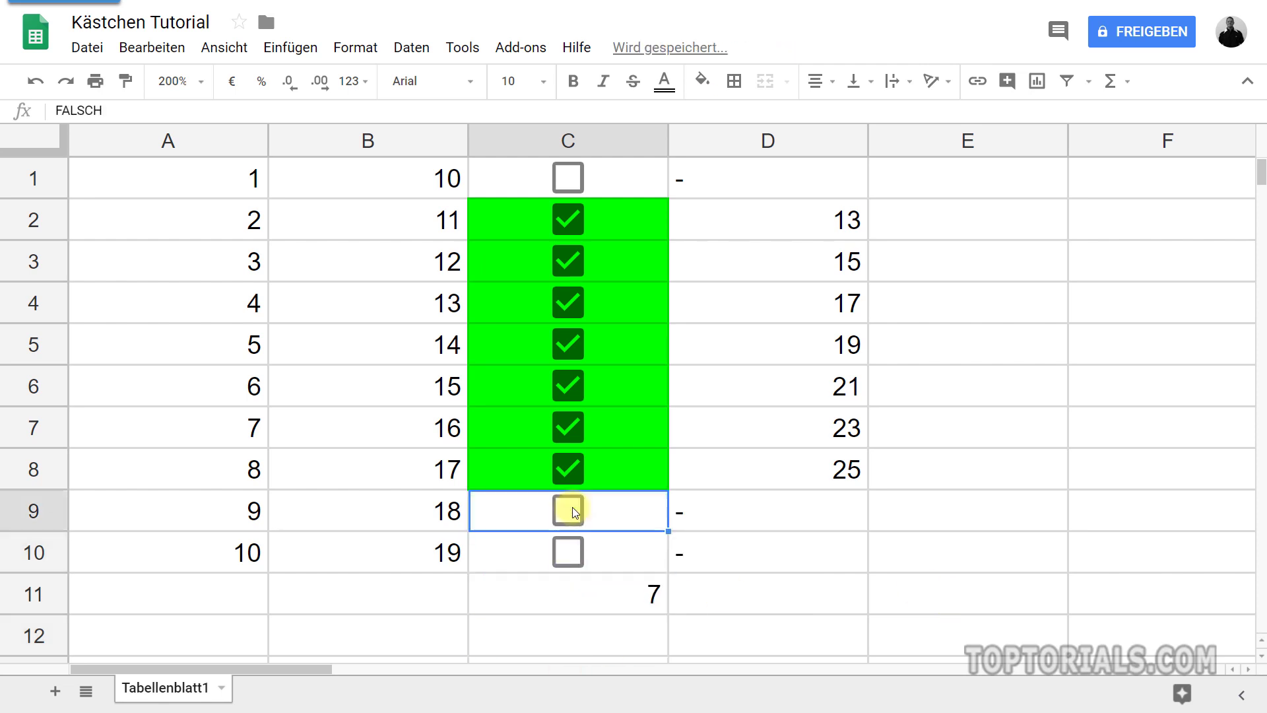
{"action": "left_click", "coordinate": [572, 475]}
{"action": "left_click", "coordinate": [570, 435]}
{"action": "left_click", "coordinate": [576, 388]}
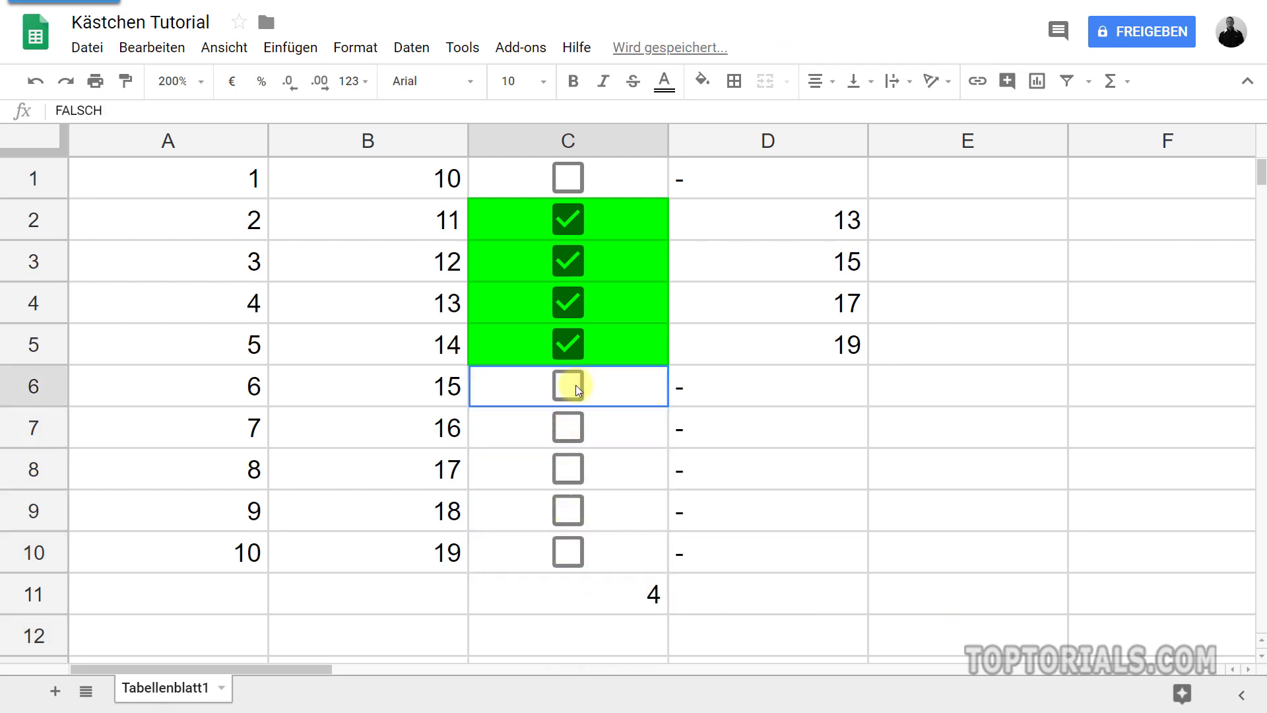
{"action": "left_click", "coordinate": [570, 339]}
{"action": "left_click", "coordinate": [573, 305]}
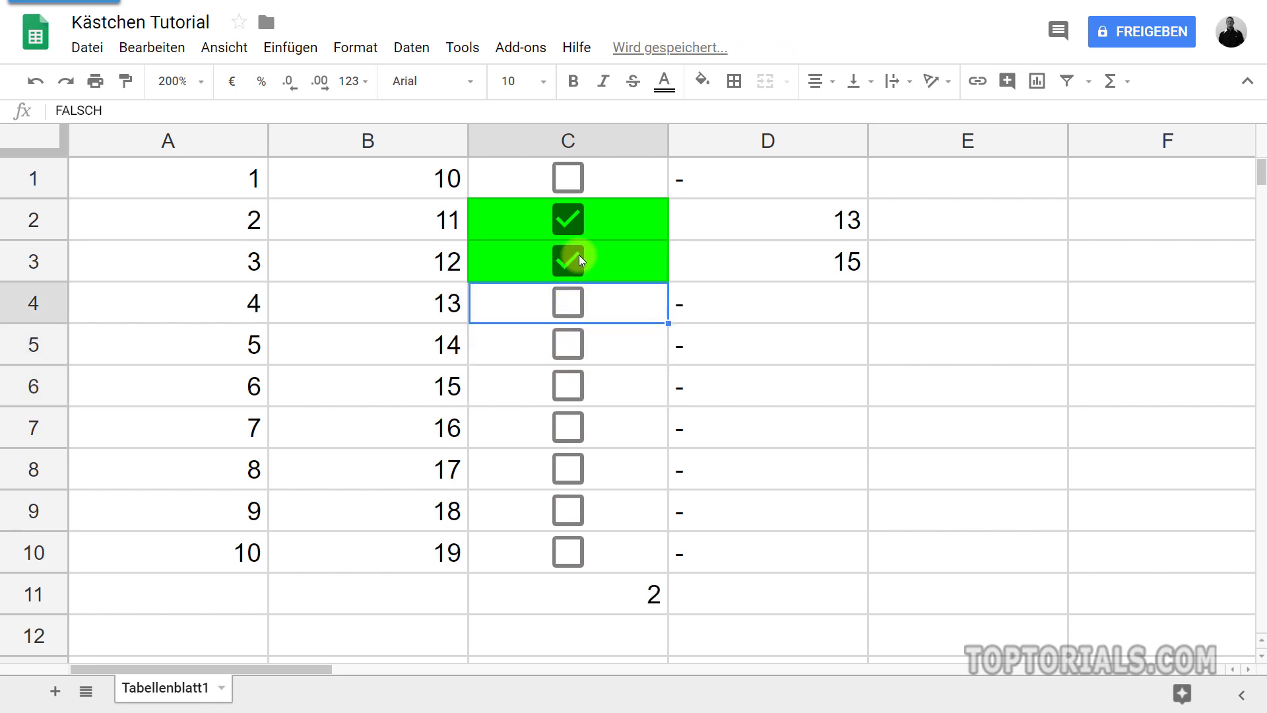
{"action": "left_click", "coordinate": [579, 258]}
{"action": "left_click", "coordinate": [574, 222]}
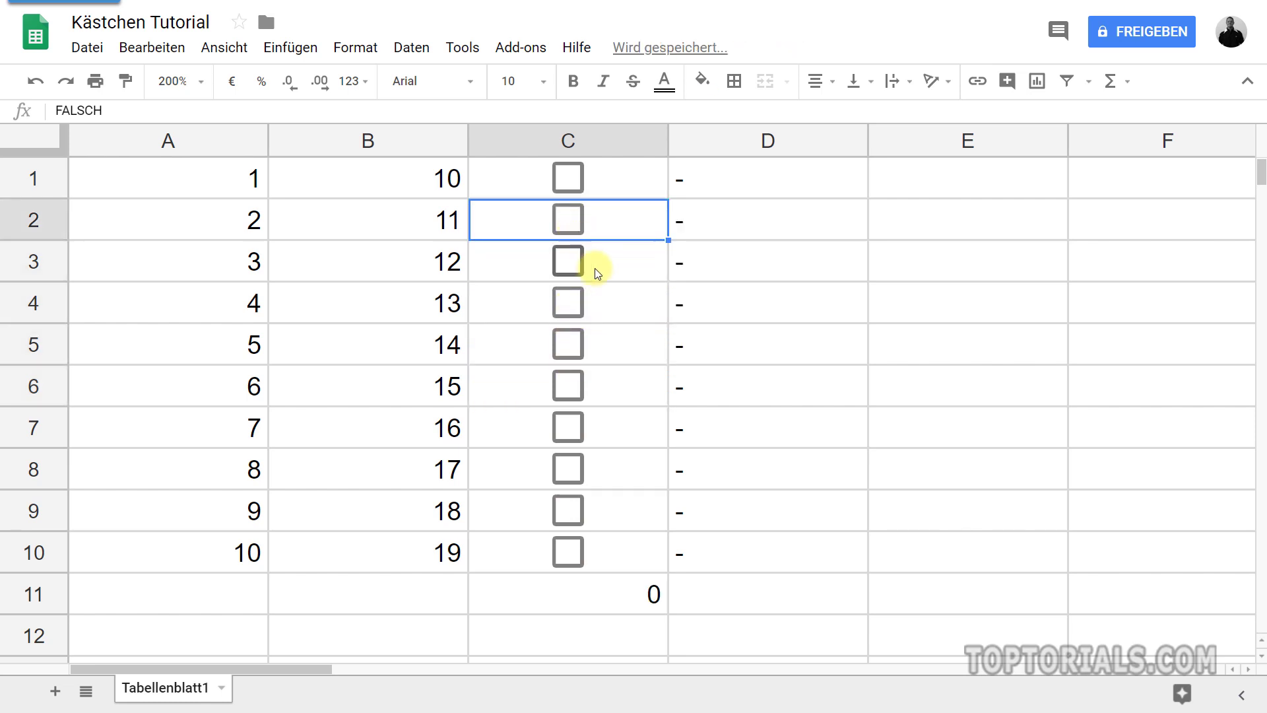
{"action": "left_click", "coordinate": [224, 172]}
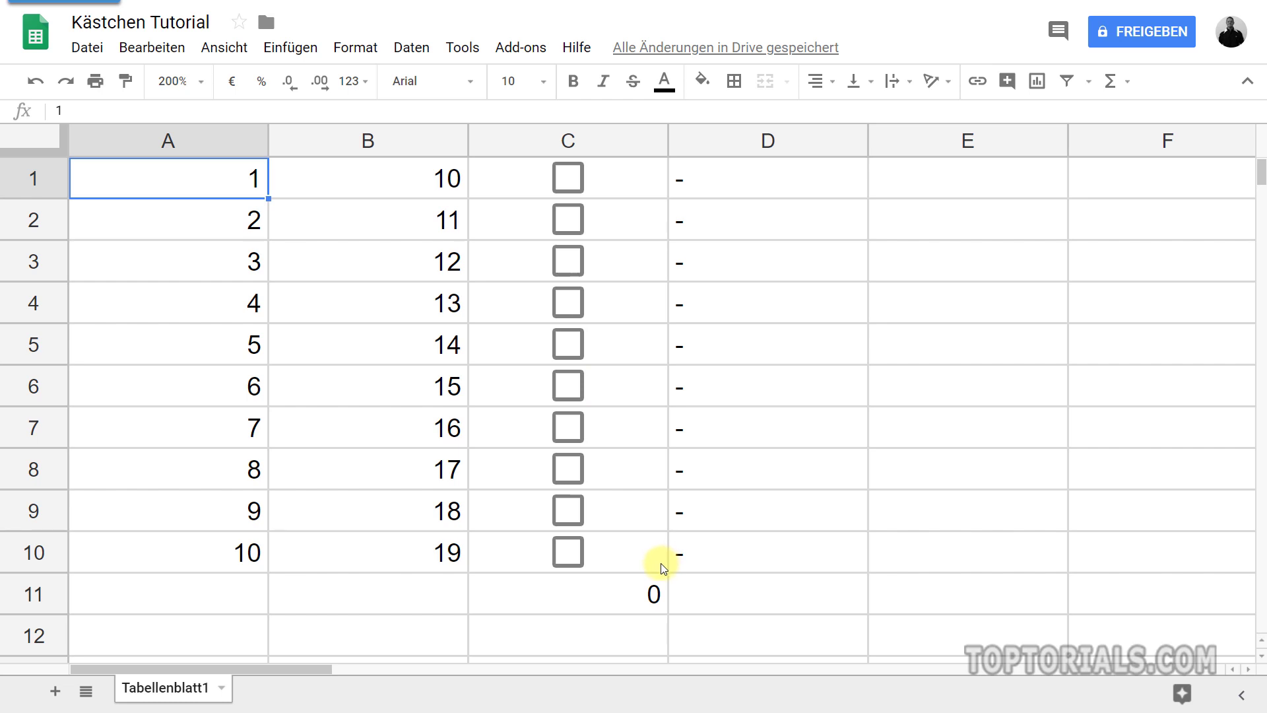
{"action": "left_click", "coordinate": [914, 188]}
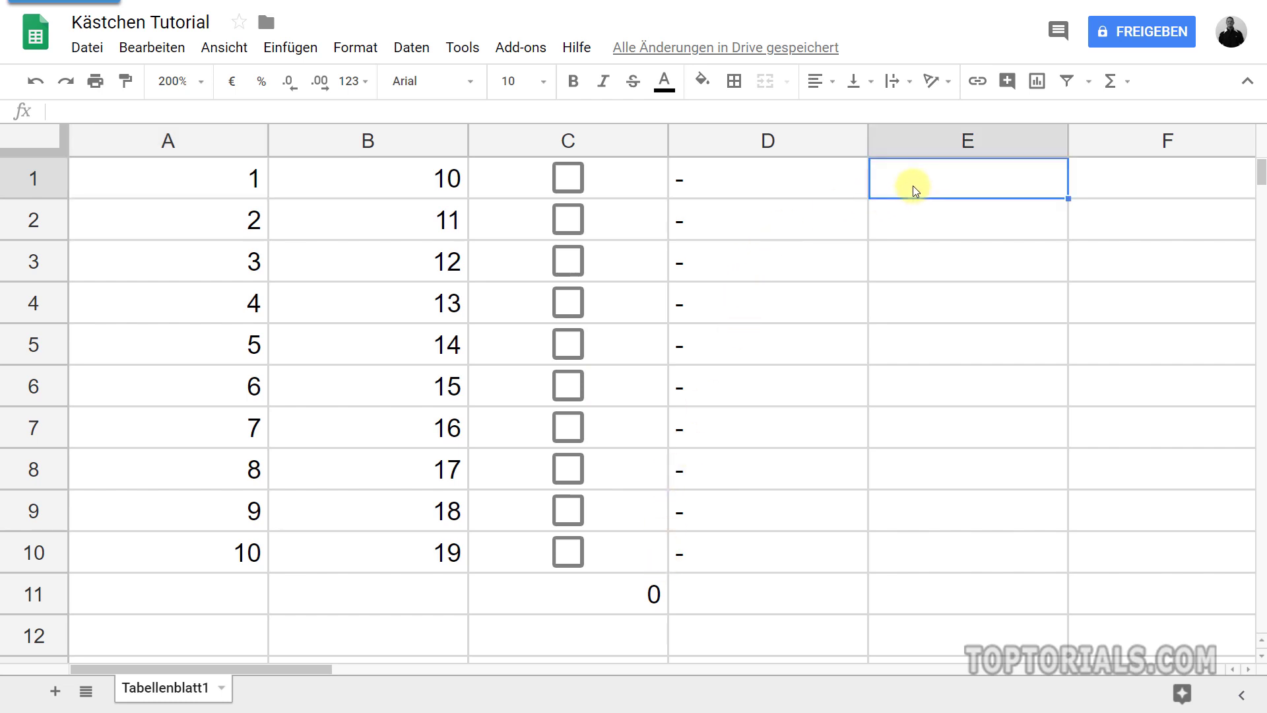